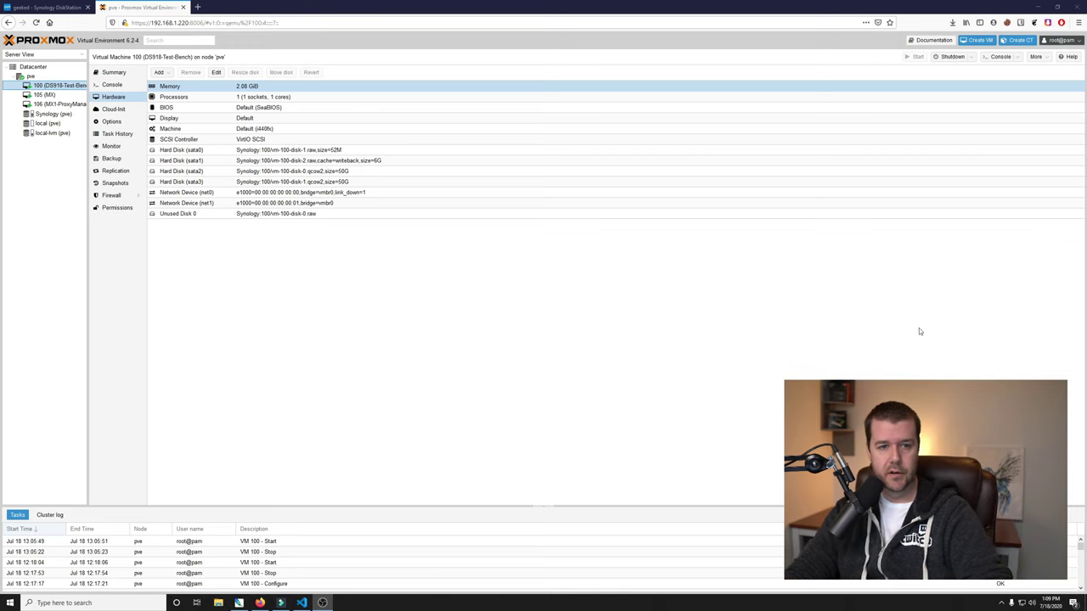
From the DiskStation desktop, open Package Center and search for 'docker' to find the installed Docker package.
click(61, 11)
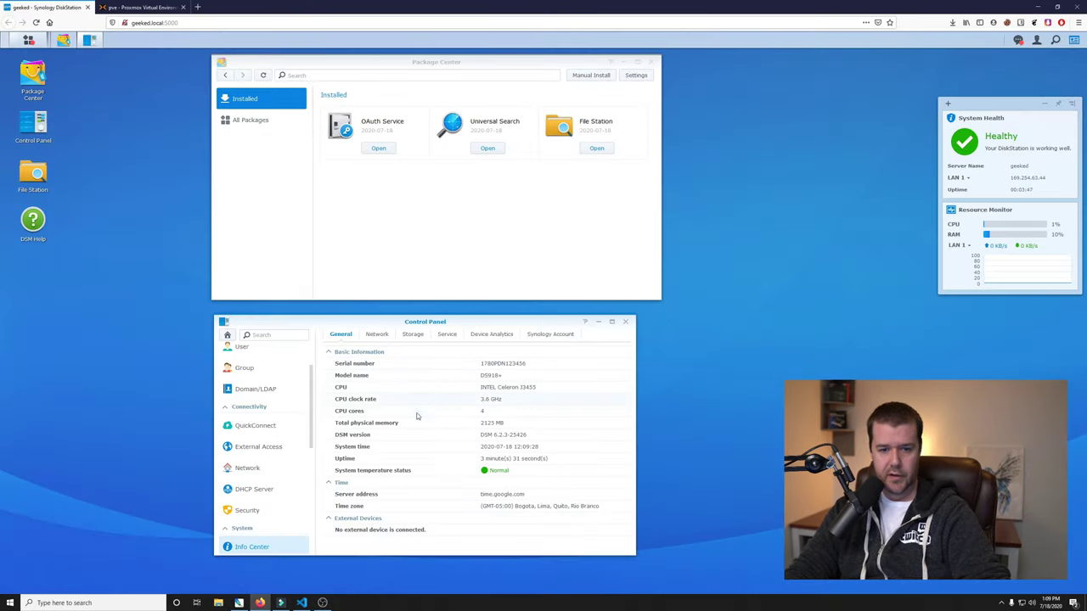
drag(438, 323, 450, 199)
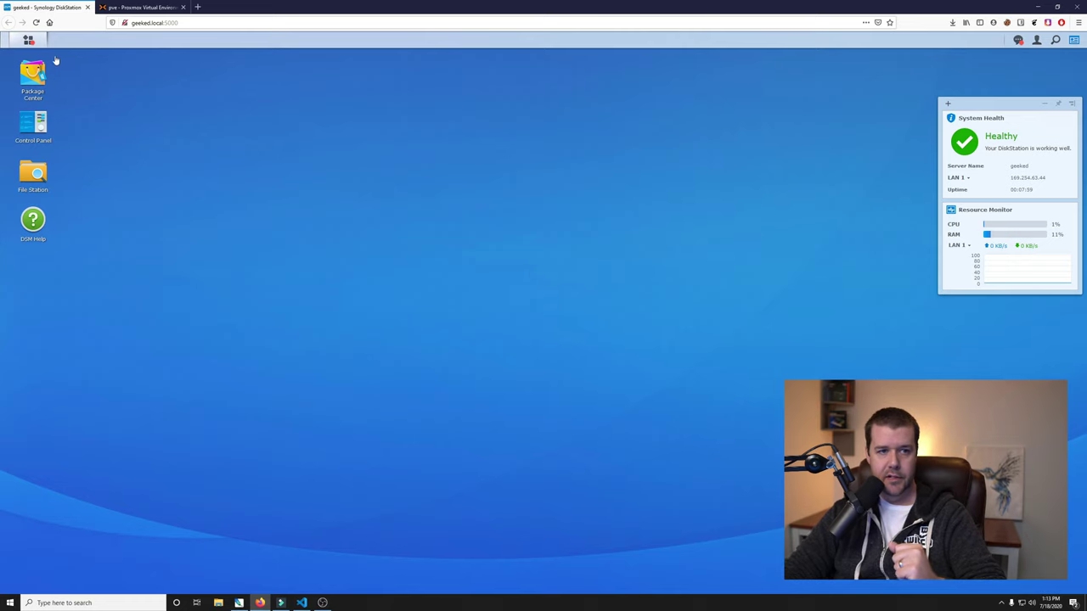
click(47, 86)
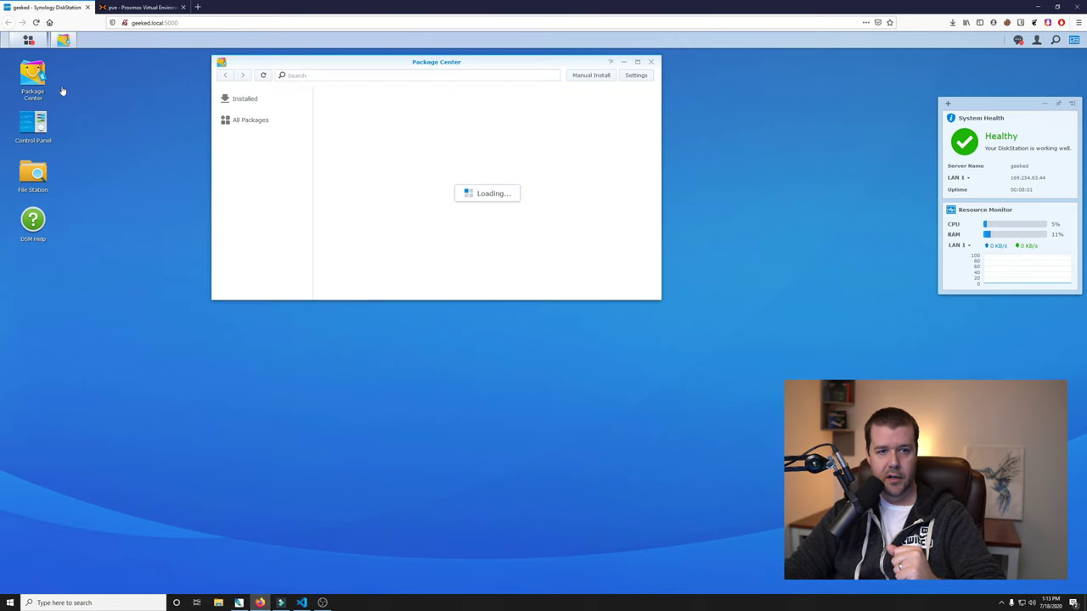
click(302, 75)
text(docker)
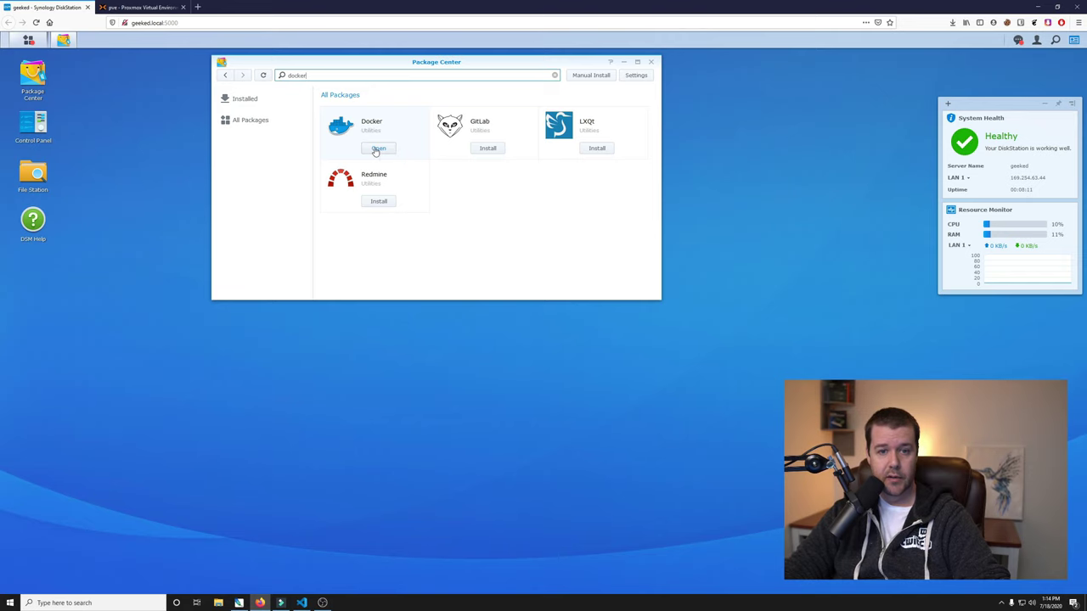
Launch Docker, close Package Center, and search the Registry for 'air'.
click(378, 148)
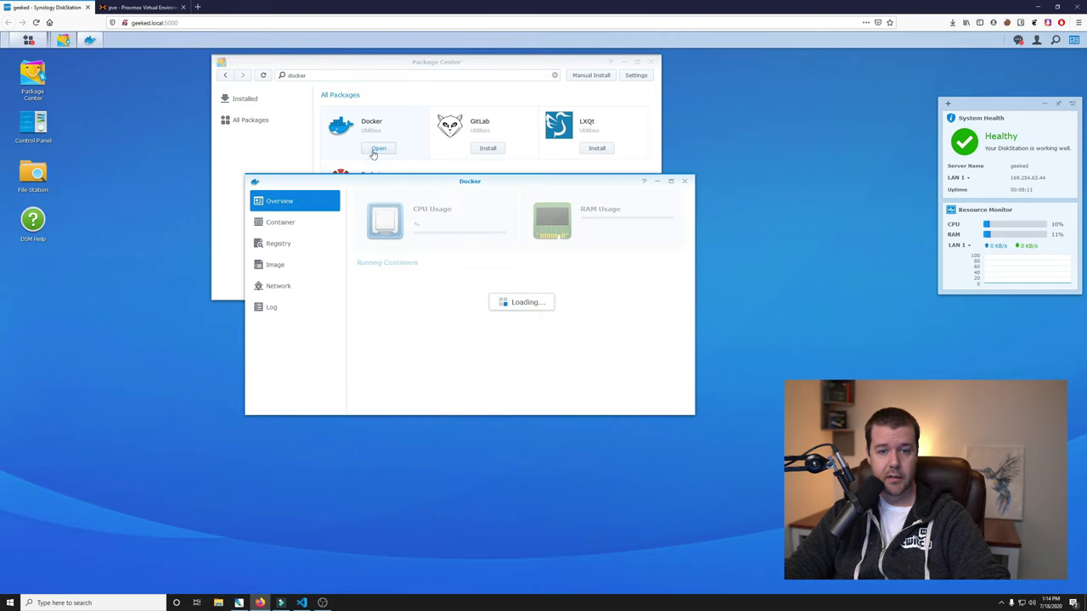
click(651, 63)
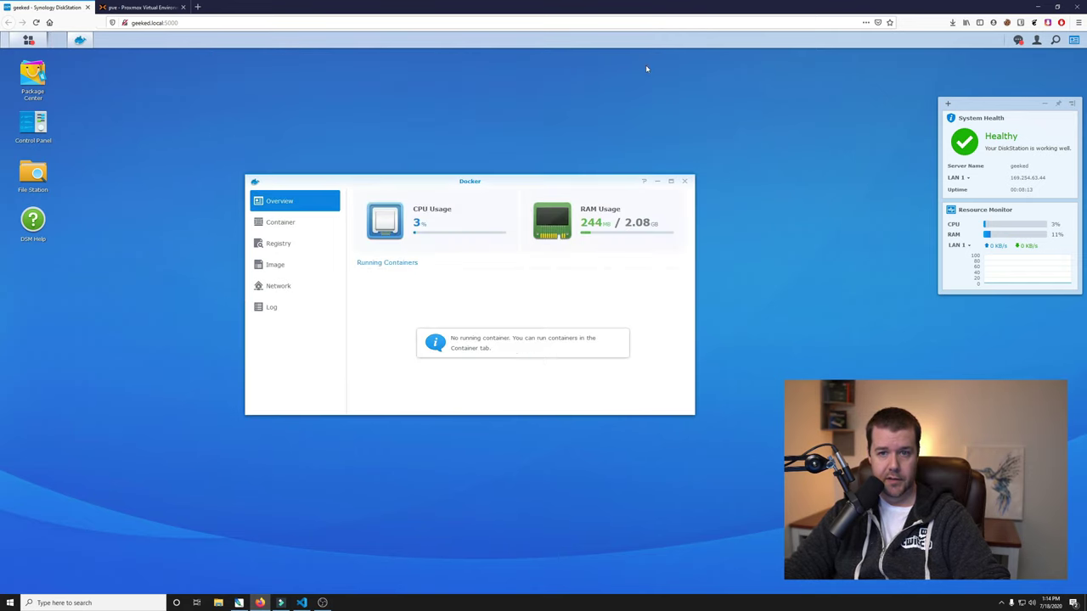
click(281, 243)
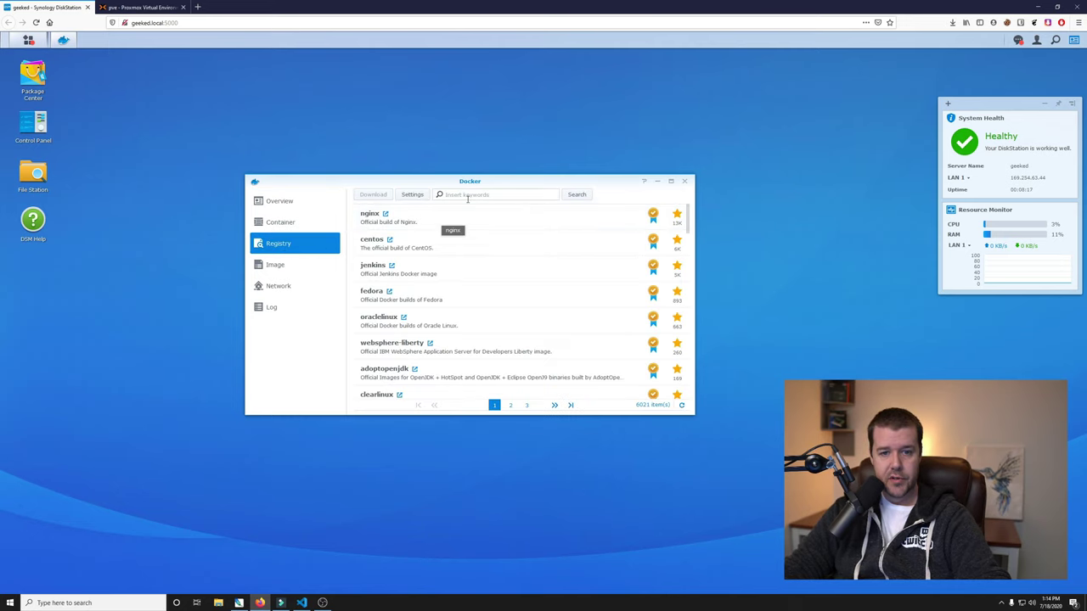
text(airsonic)
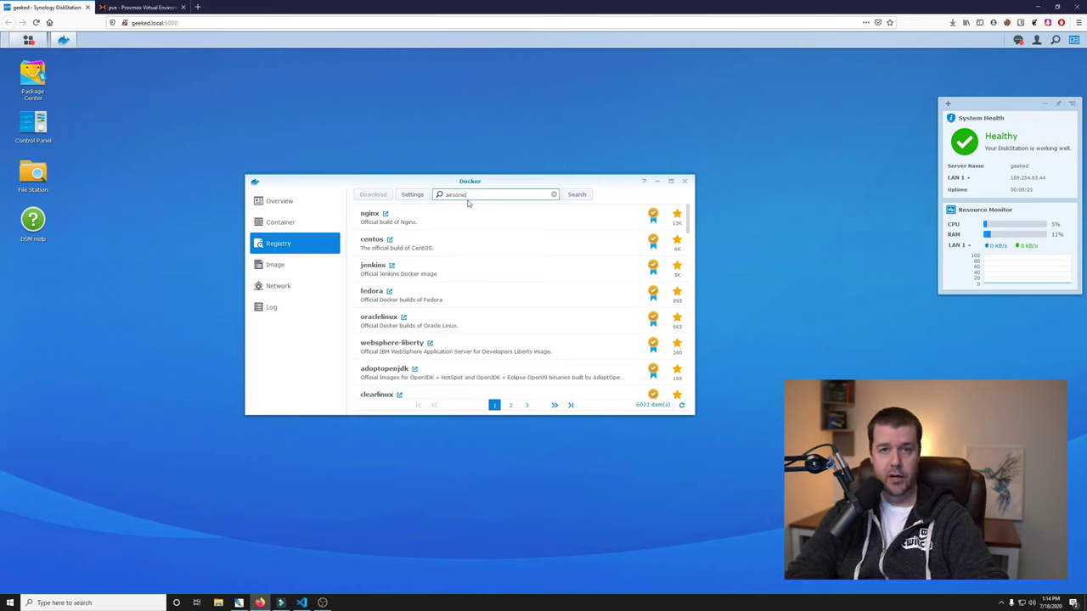
key(Return)
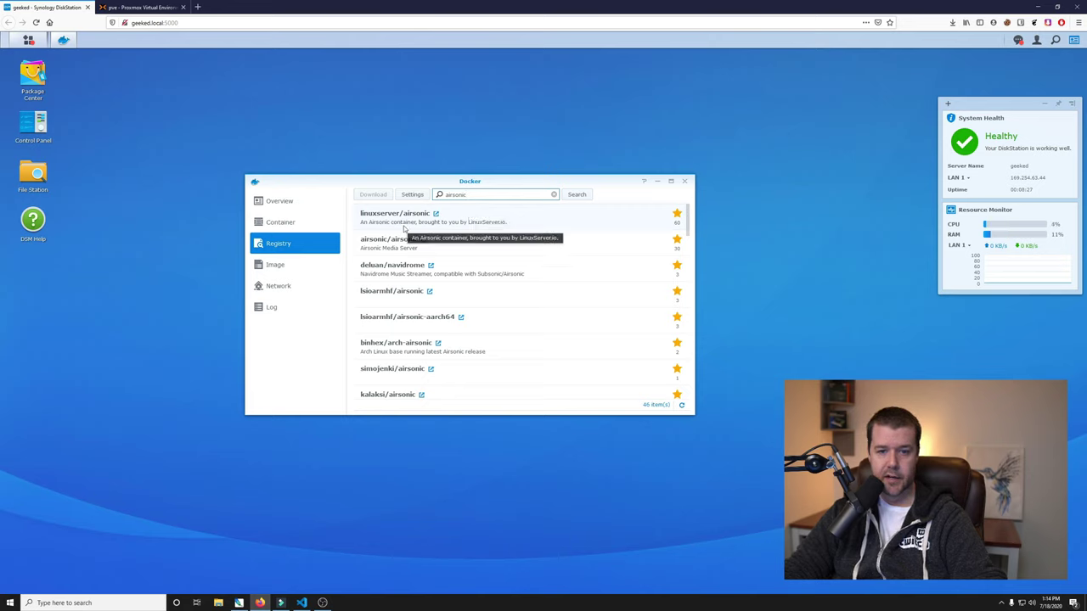
Download the linuxserver/airsonic image with the 'latest' tag.
double_click(487, 215)
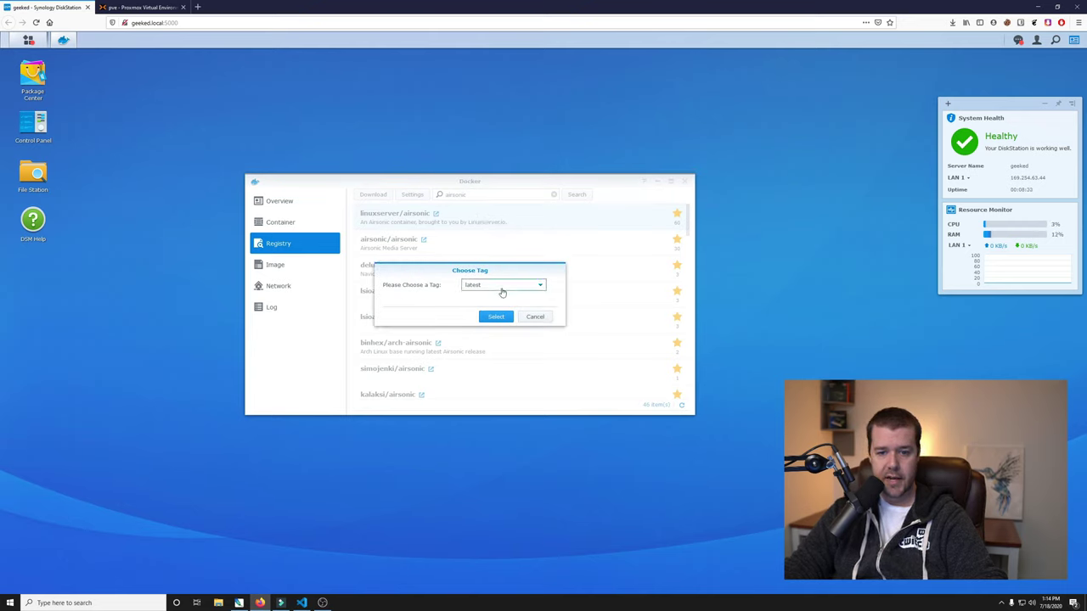
click(502, 287)
click(502, 294)
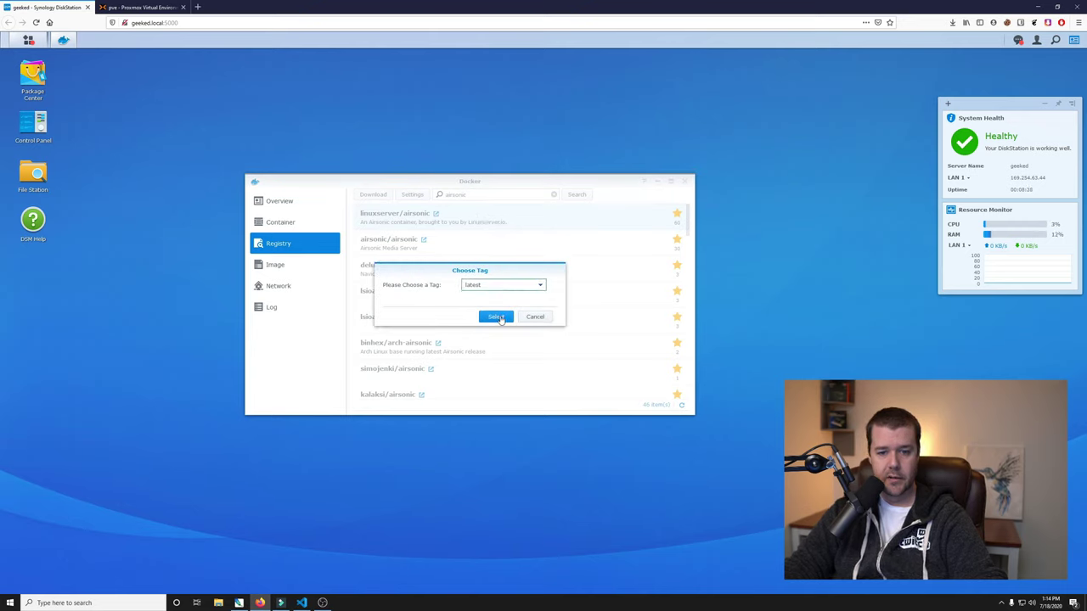
click(498, 317)
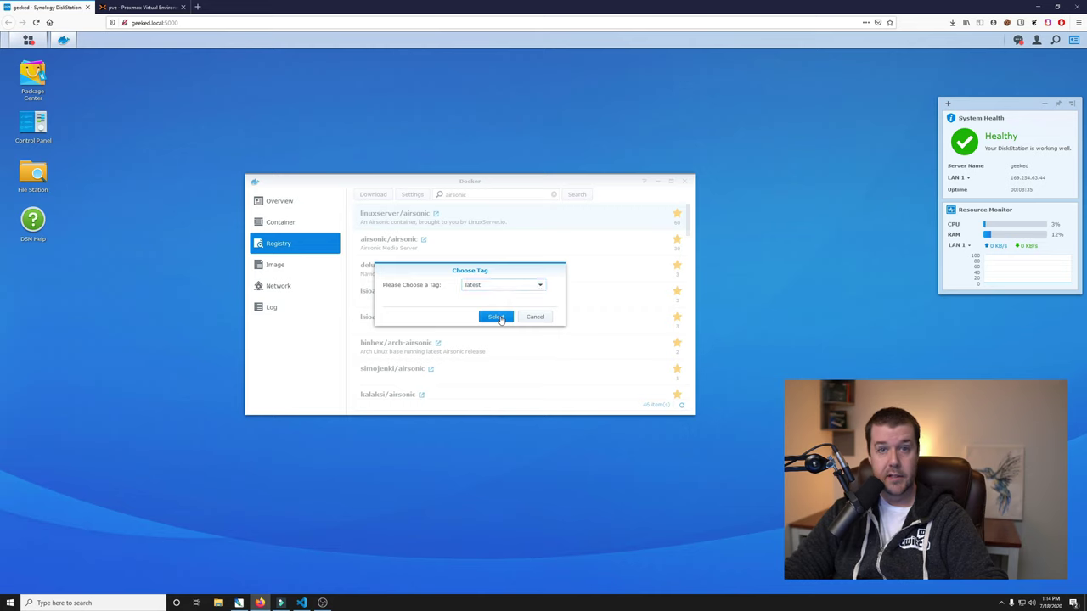
Create a container from linuxserver/airsonic:latest and rename it 'airsonic'.
click(327, 266)
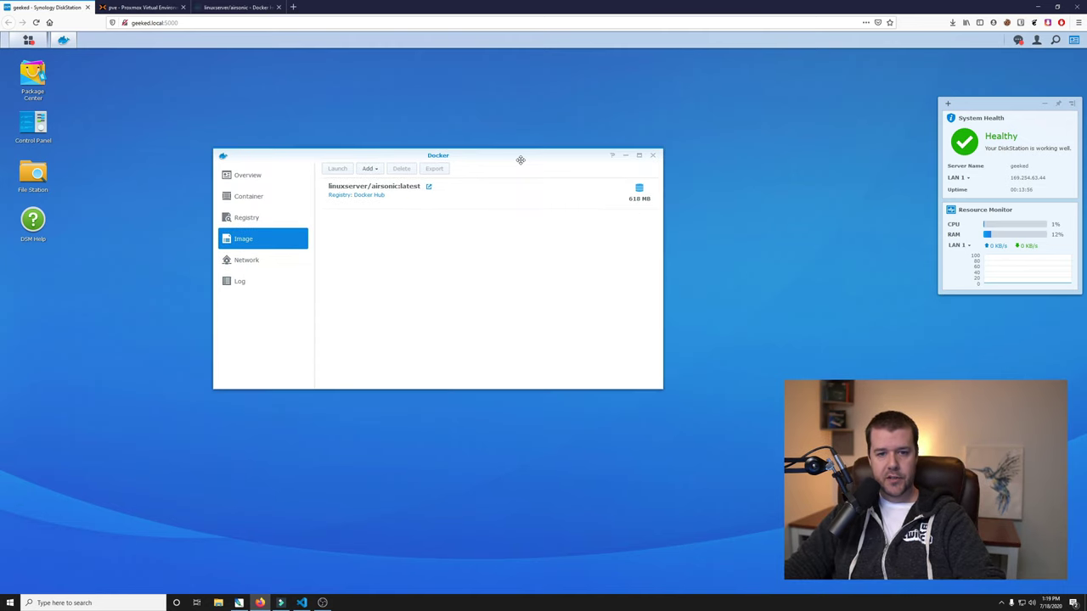
double_click(466, 194)
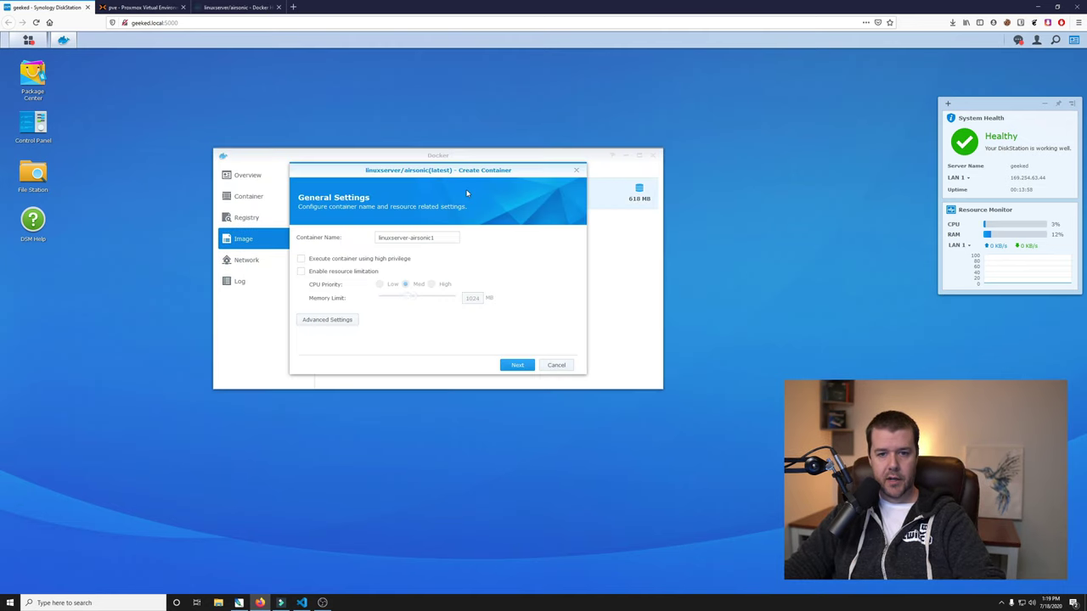
click(446, 238)
drag(443, 238, 344, 233)
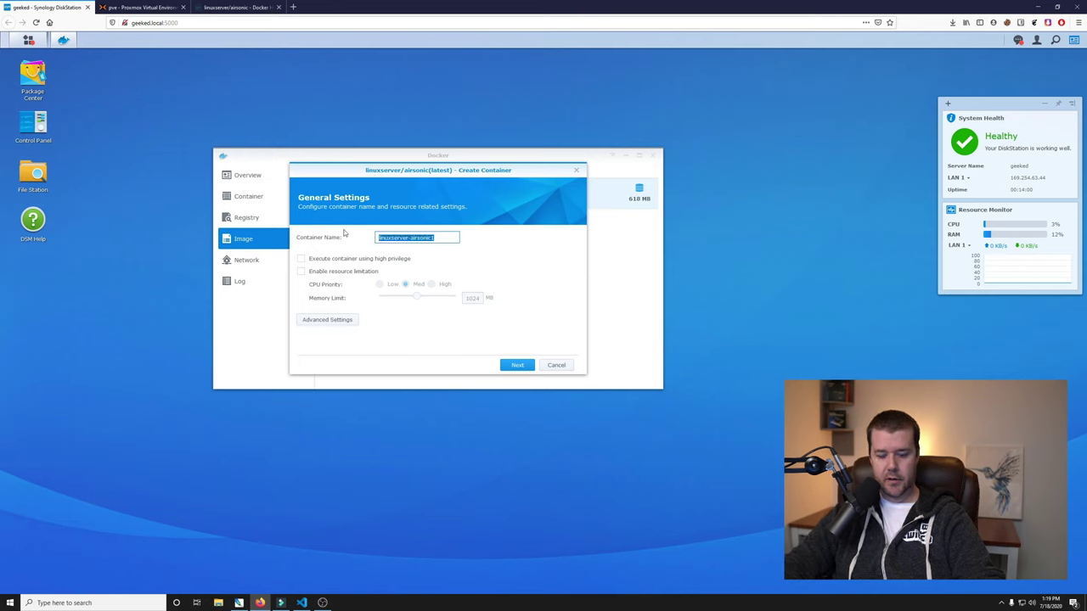
text(airsonic)
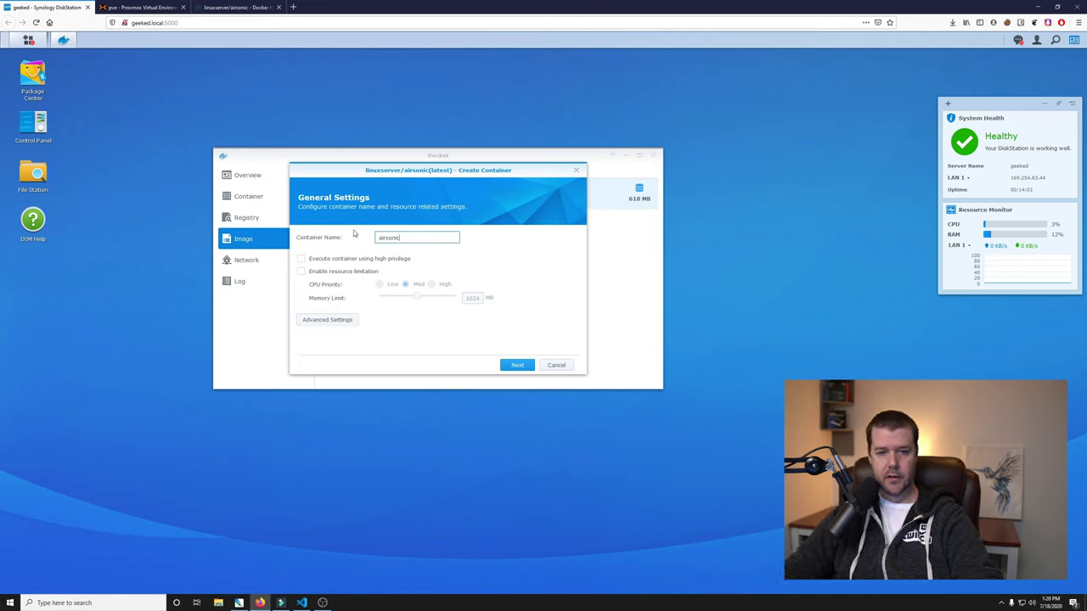
Open the container's Advanced Settings Volume tab, then switch to the linuxserver/airsonic Docker Hub page.
click(337, 319)
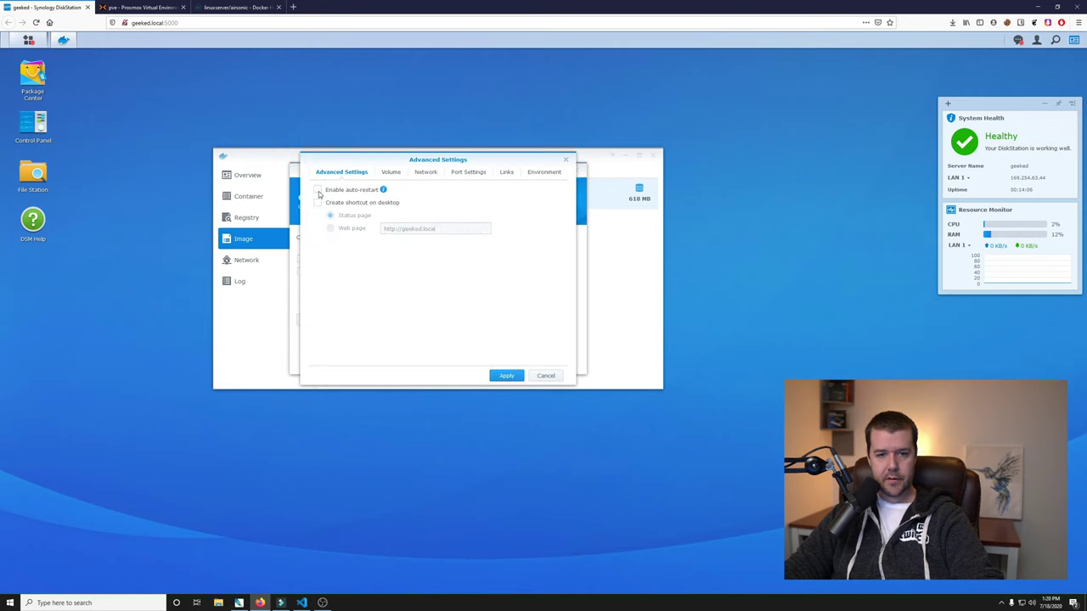
click(389, 173)
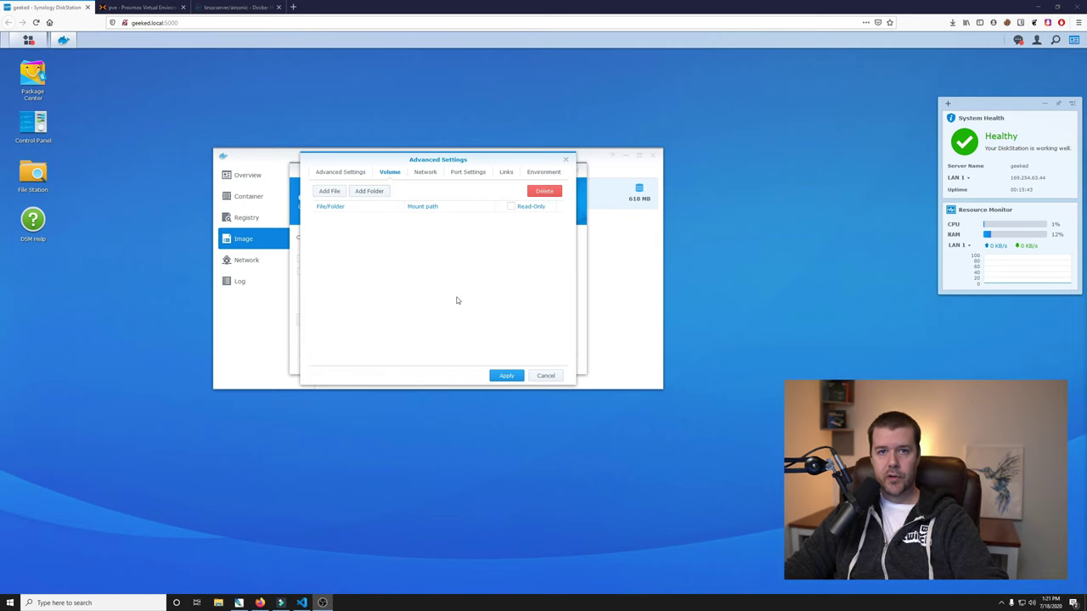
click(229, 7)
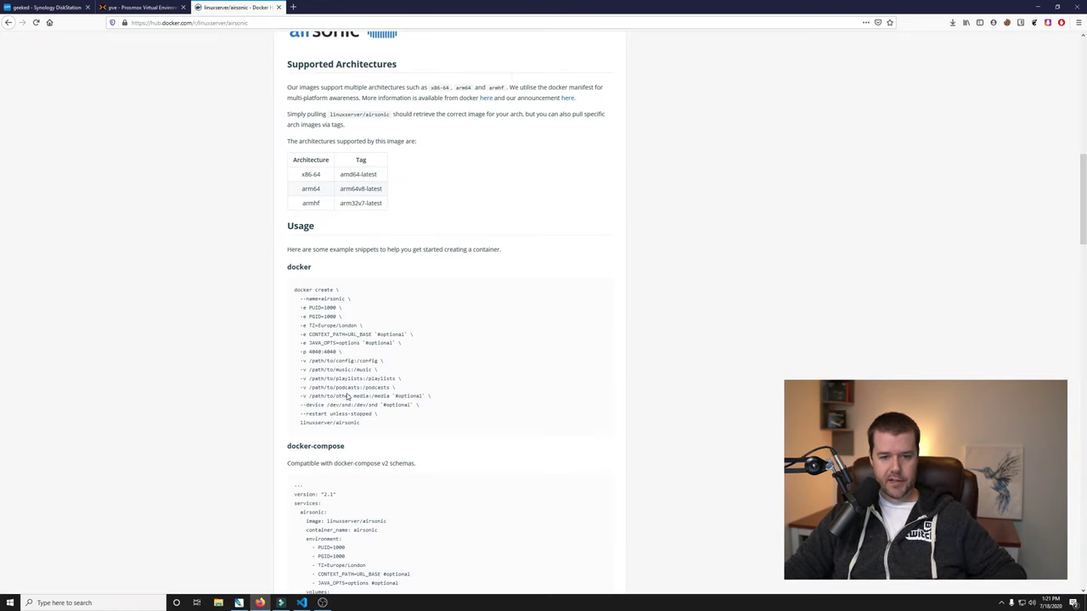
Highlight the '/podcasts' path in the Docker Hub example, then return to the DiskStation volume settings.
drag(364, 391, 390, 393)
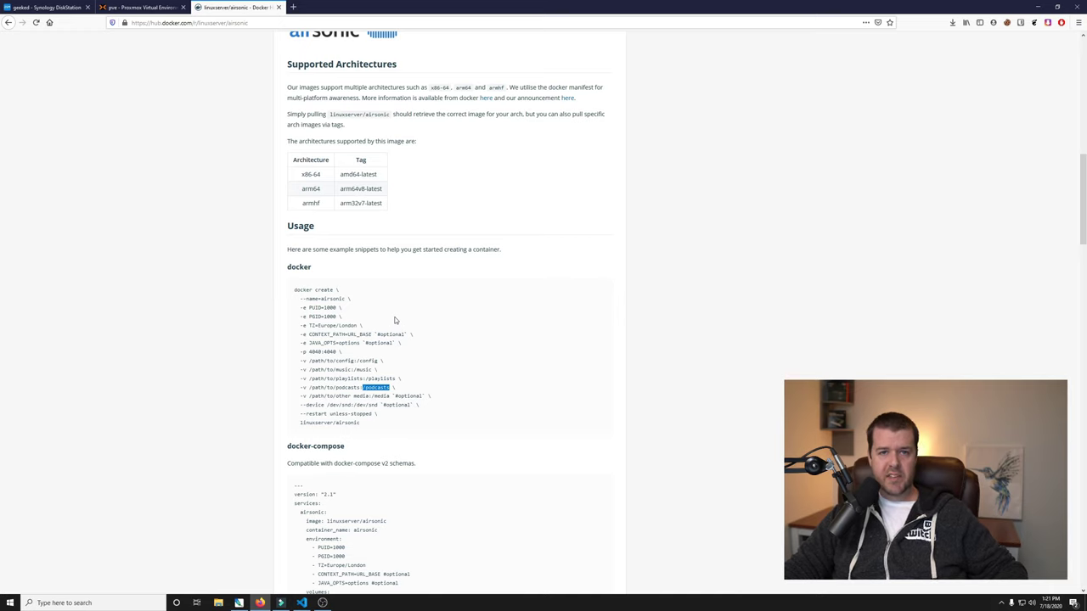
click(41, 10)
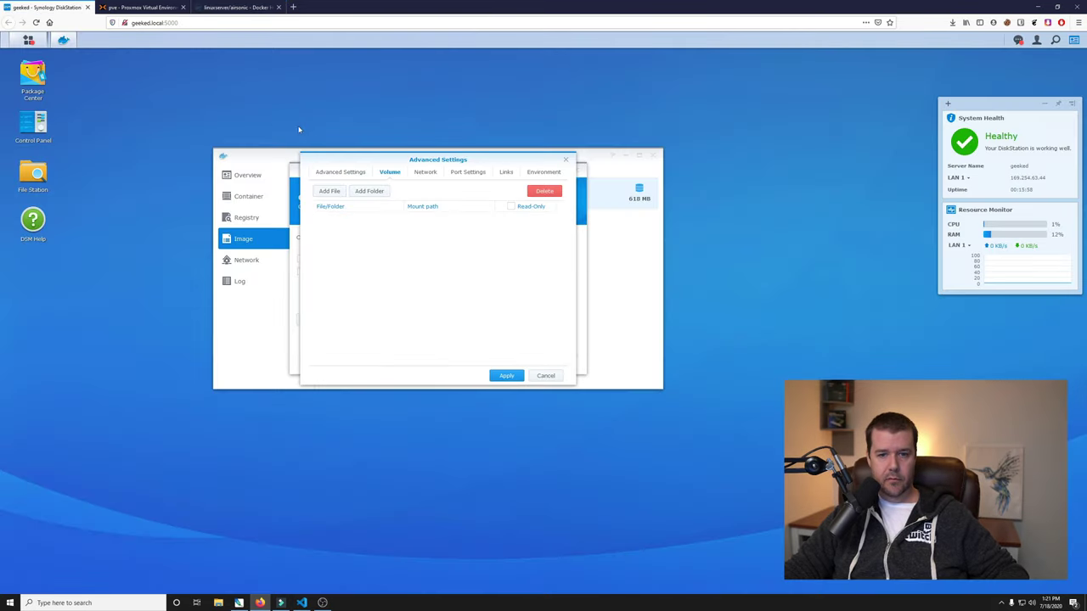
Create docker/airsonic/podcasts and mount it in the container at /podcasts.
click(370, 191)
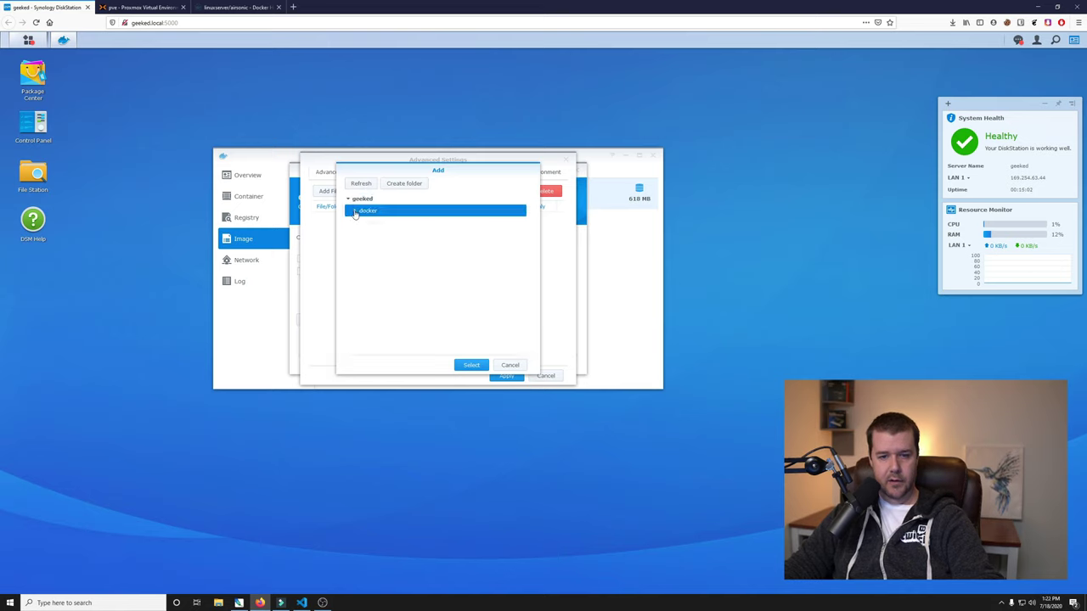
click(396, 185)
text(airsonic)
key(Return)
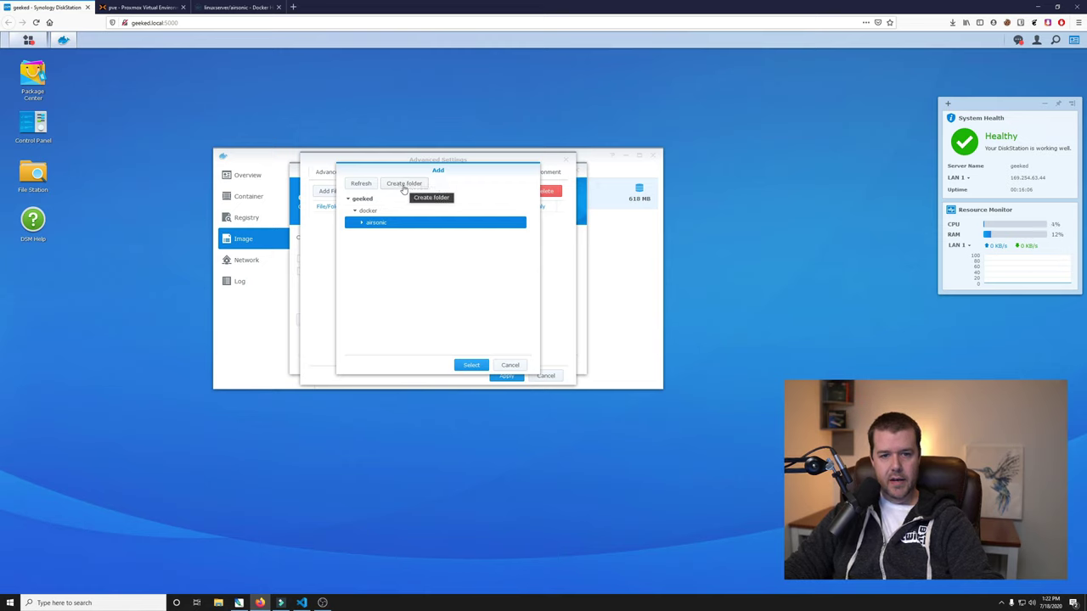
click(405, 185)
text(podcasts)
key(Return)
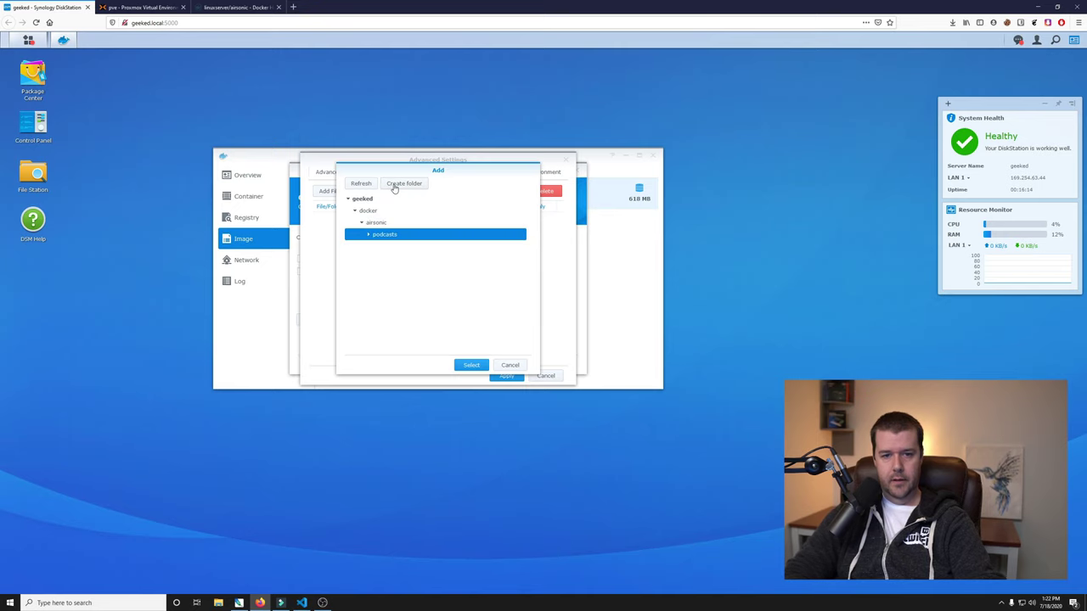
click(472, 365)
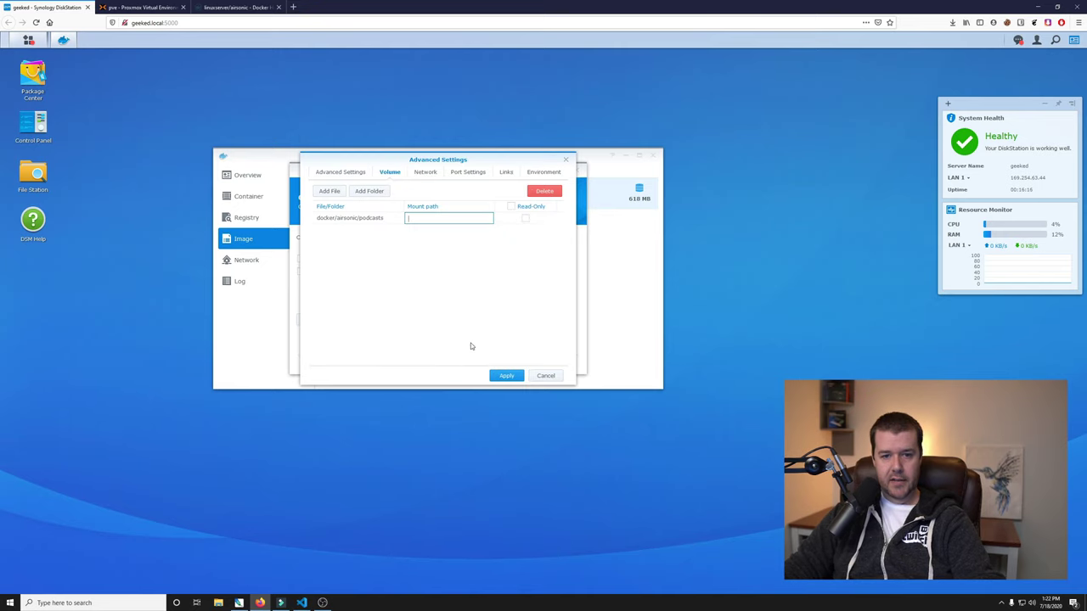
text(/pod)
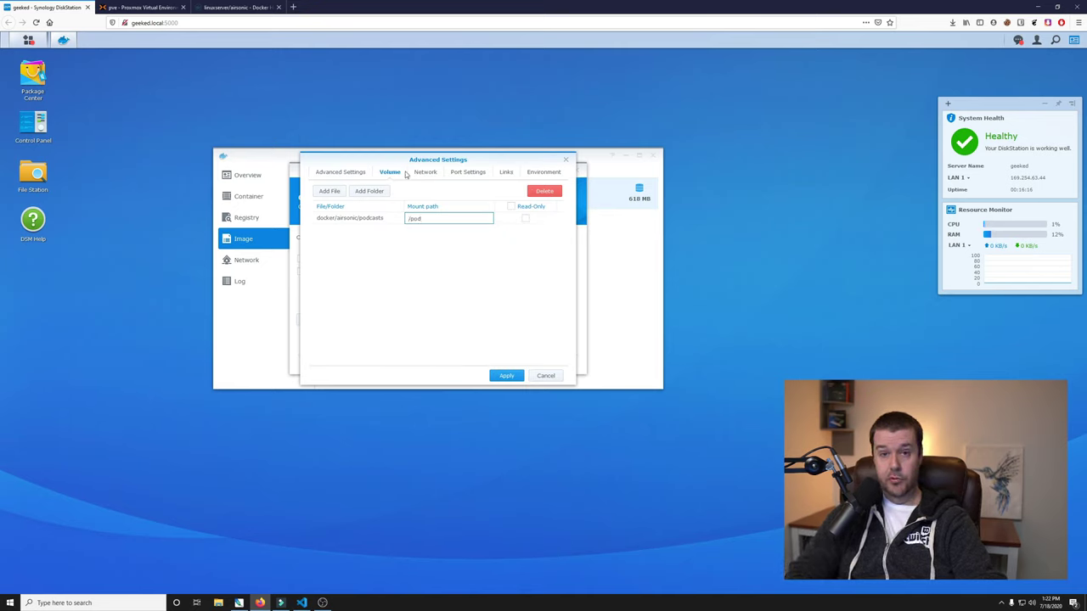
text(casts)
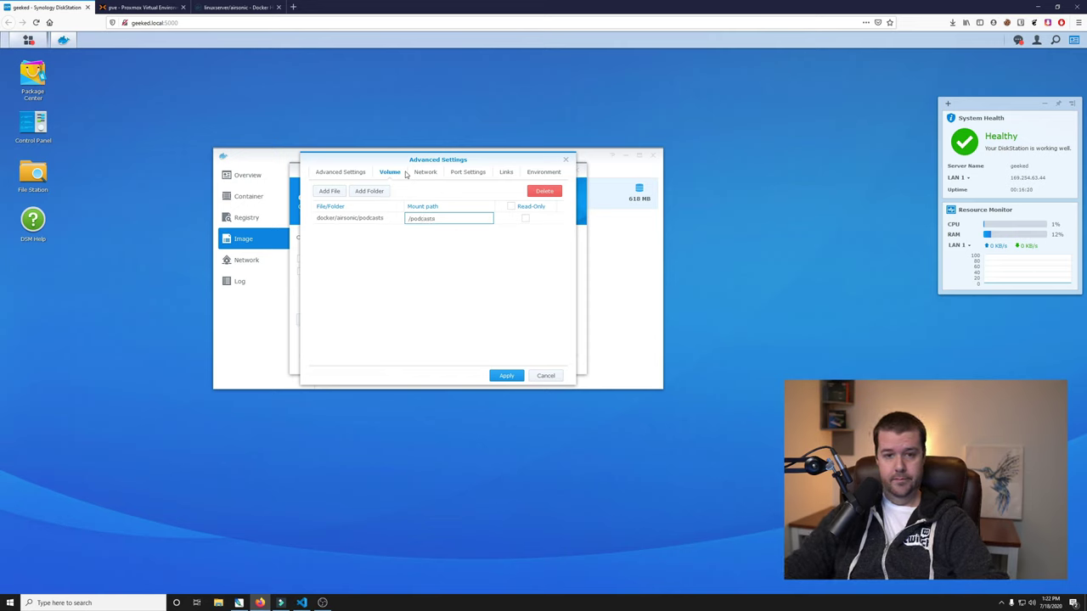
click(384, 229)
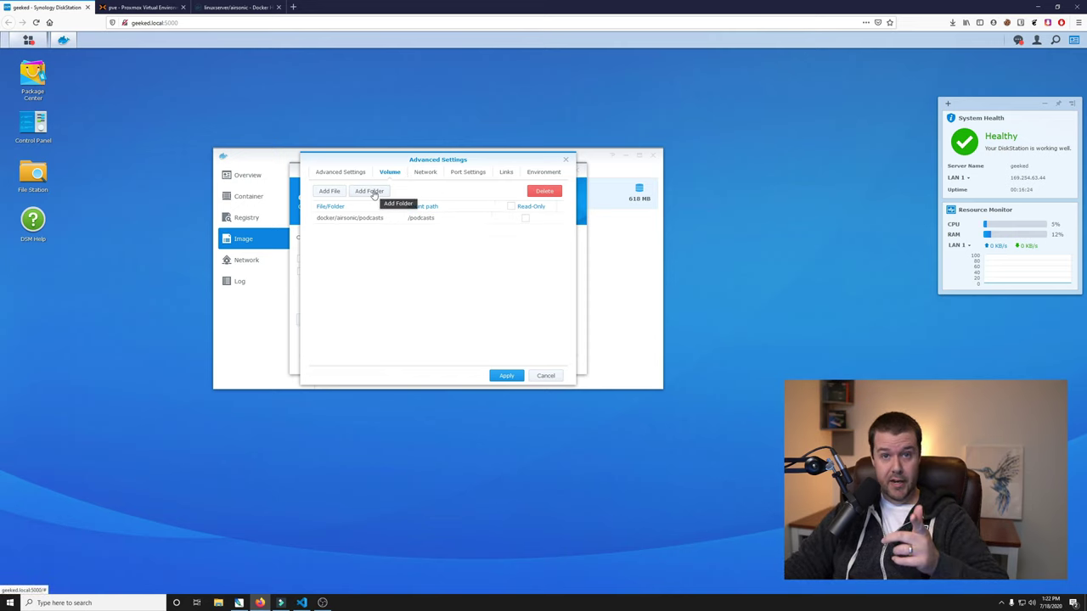
Create a config folder under docker/airsonic and mount it as the container's /config volume.
click(372, 192)
double_click(368, 210)
click(370, 225)
click(402, 184)
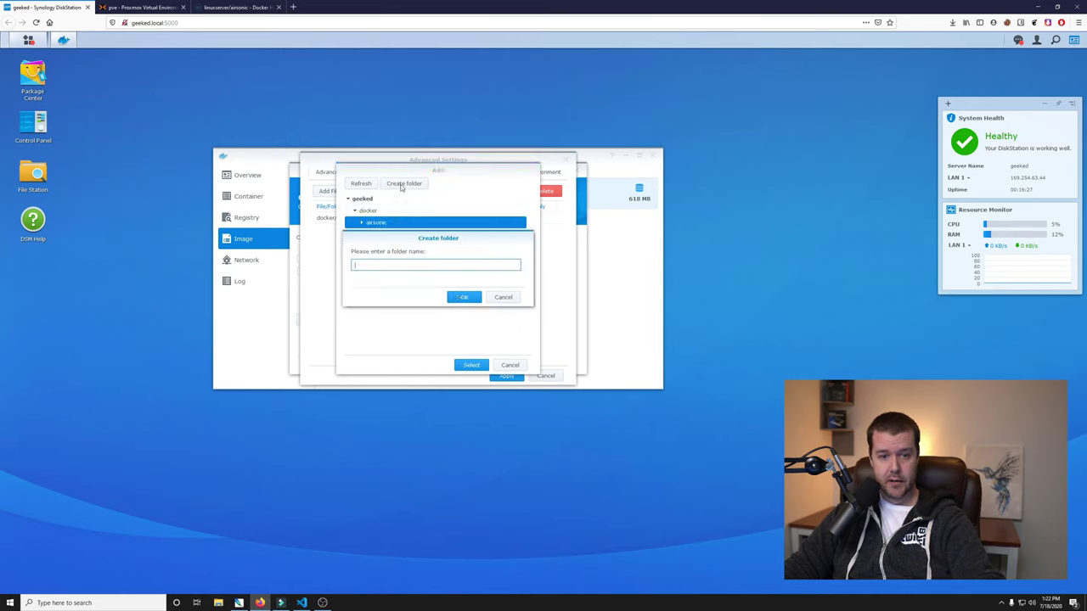
text(config)
click(464, 297)
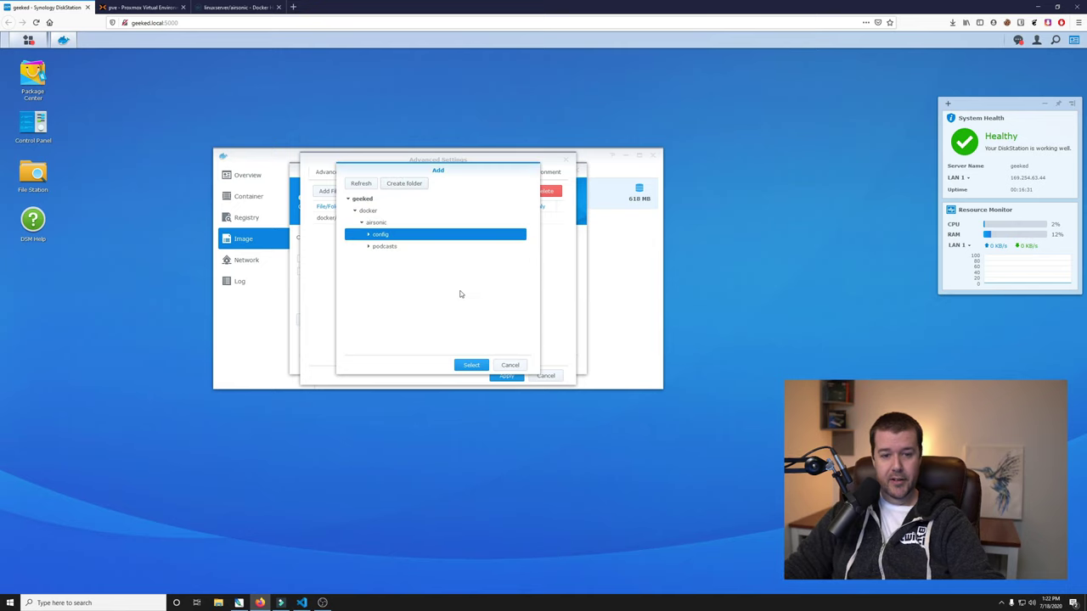
click(470, 365)
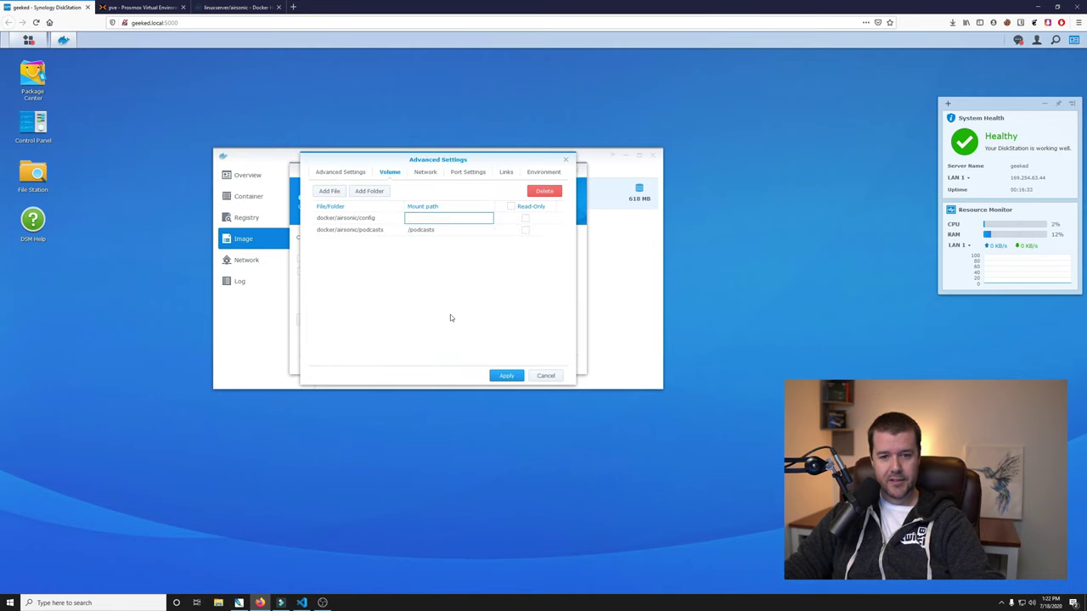
text(/config)
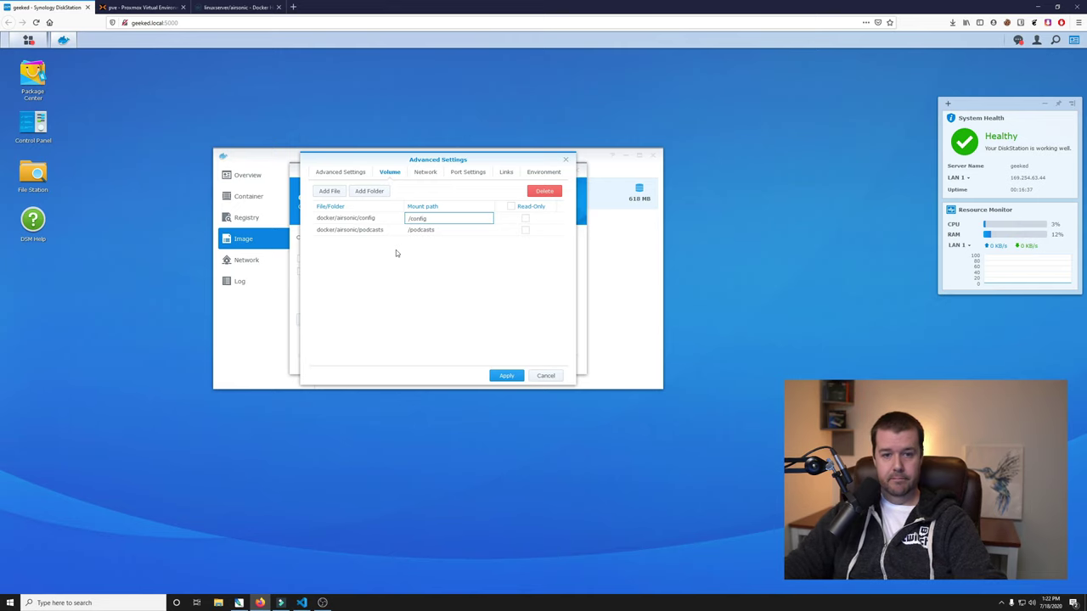
click(387, 246)
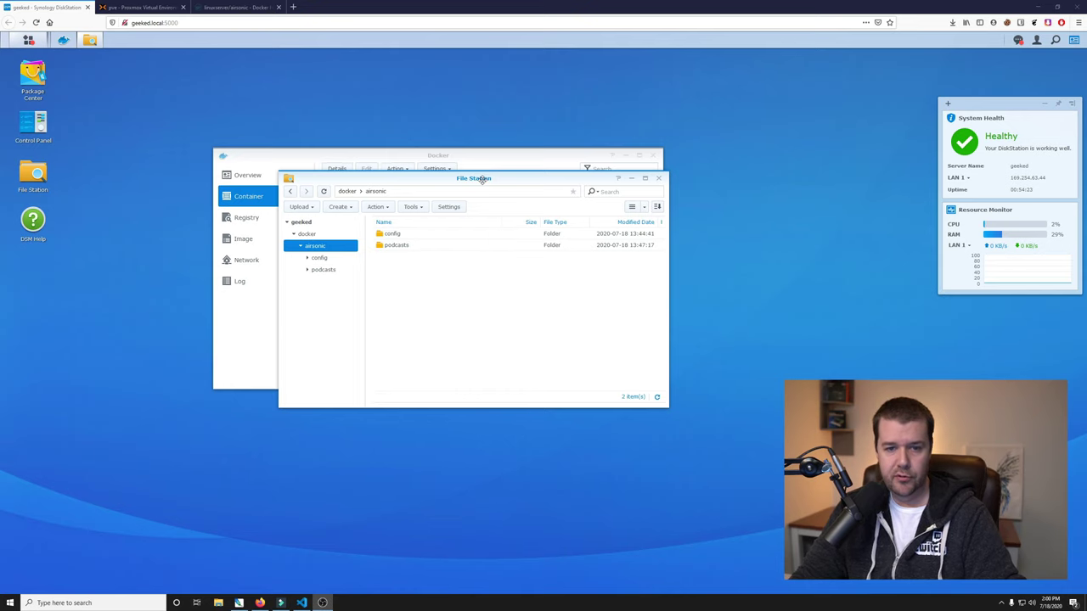
Add a SYSTEM Read/Write permission entry to the airsonic folder, applied to subfolders and files.
drag(482, 180, 474, 175)
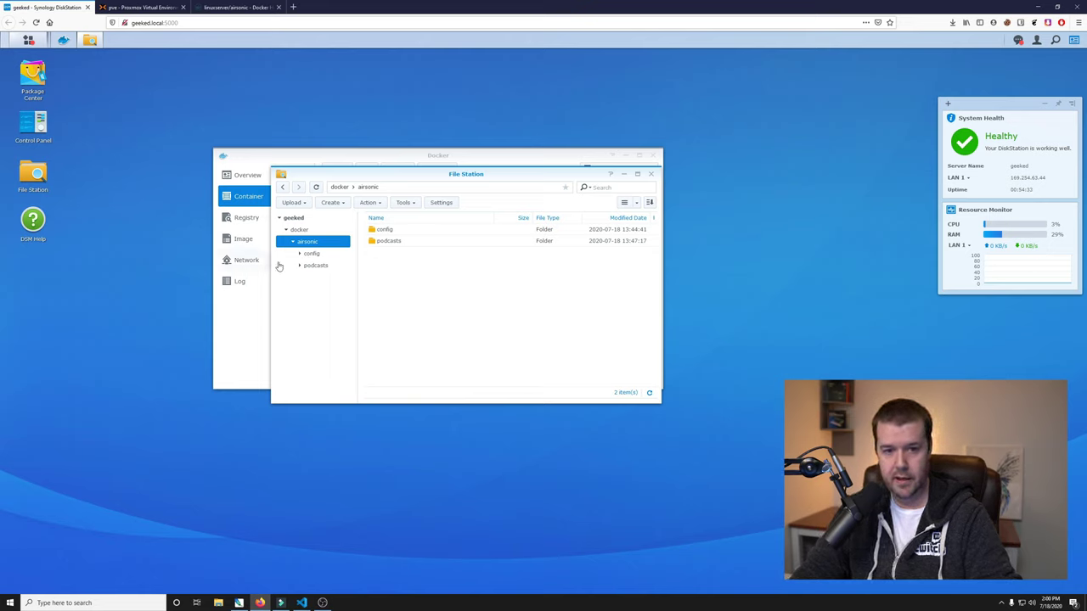
right_click(313, 244)
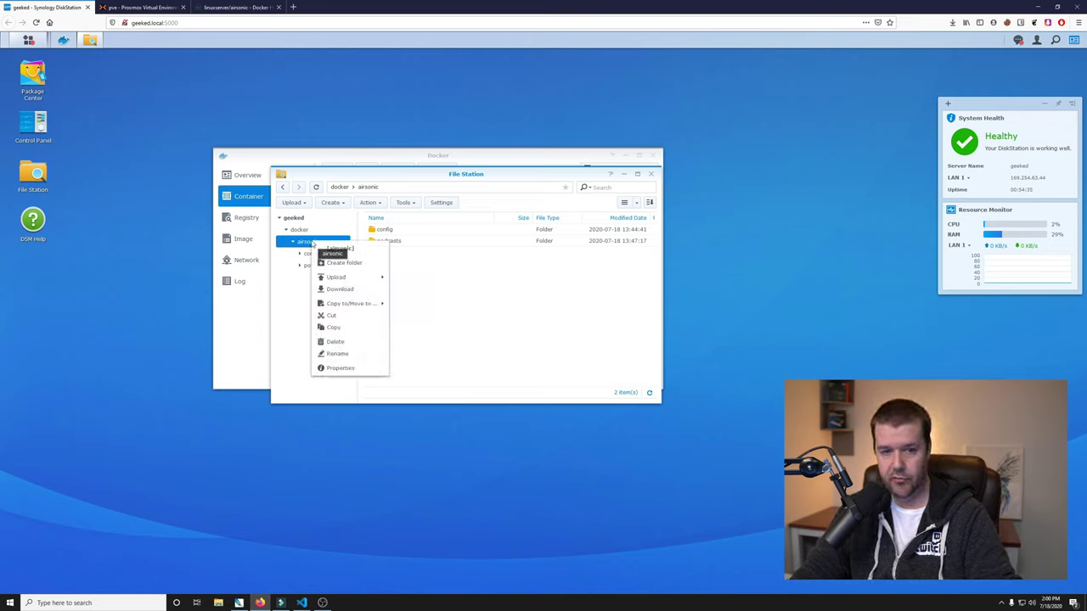
click(358, 369)
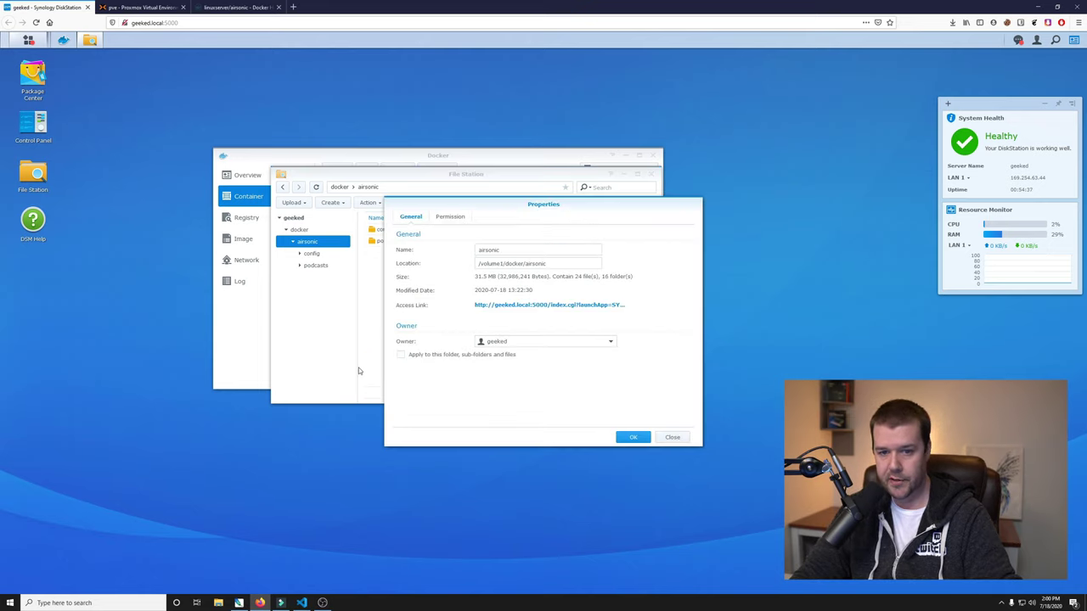
click(451, 217)
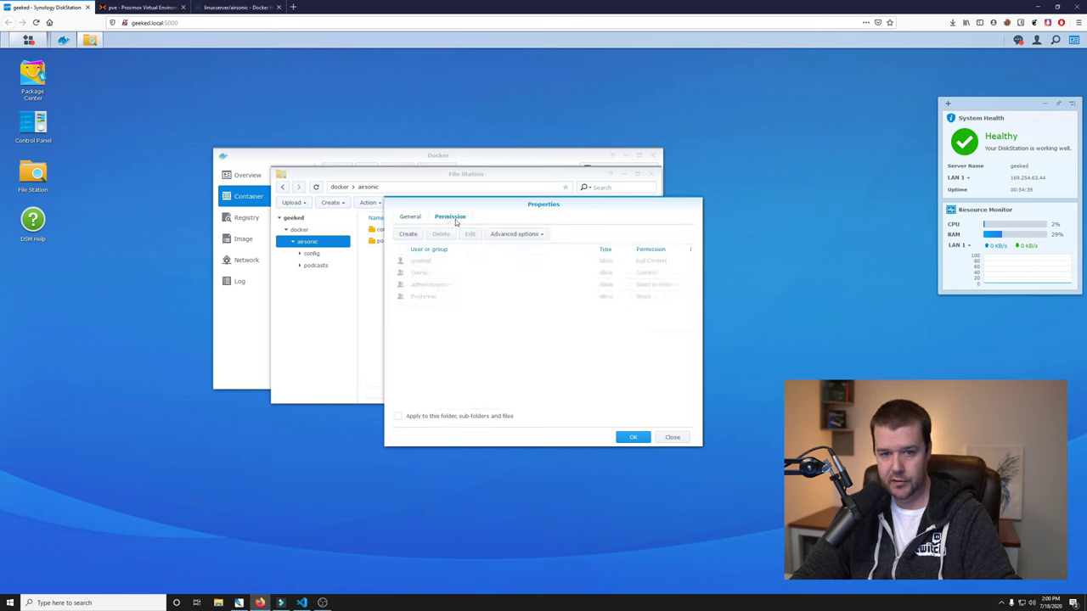
click(409, 235)
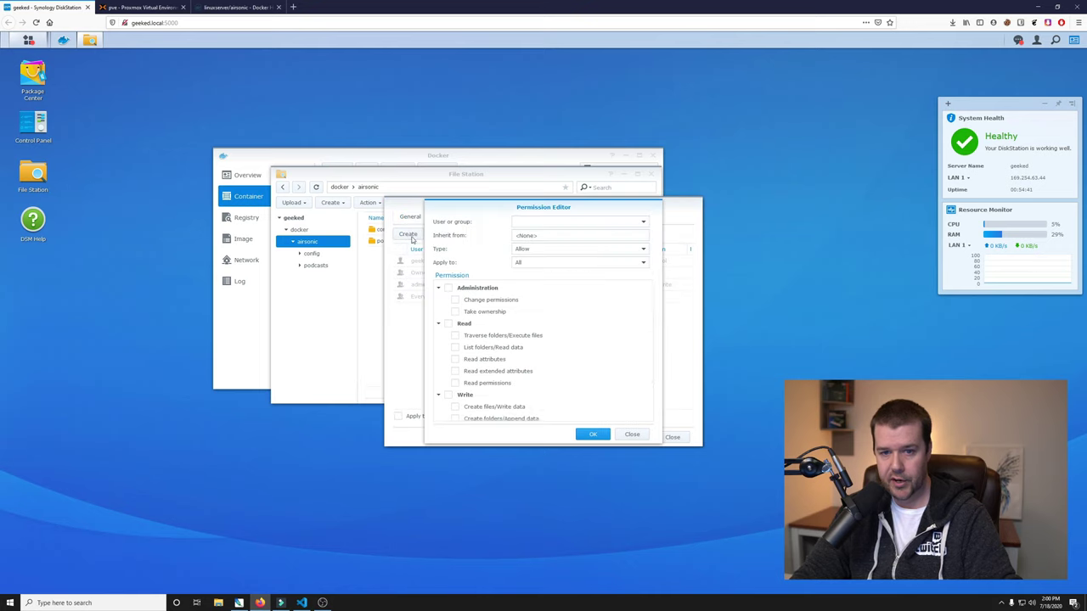
click(643, 221)
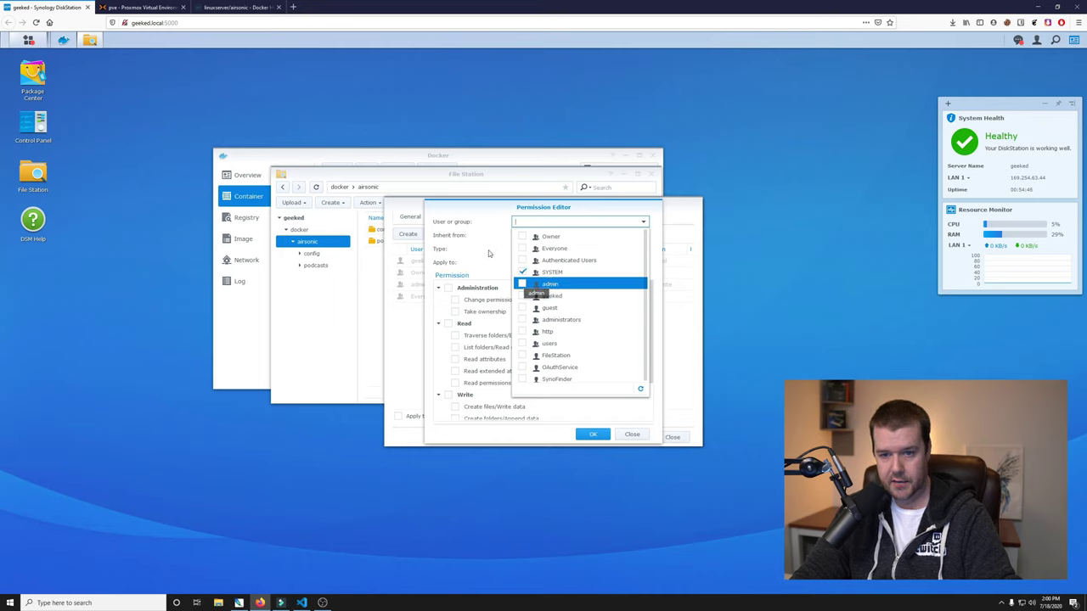
click(450, 328)
click(449, 324)
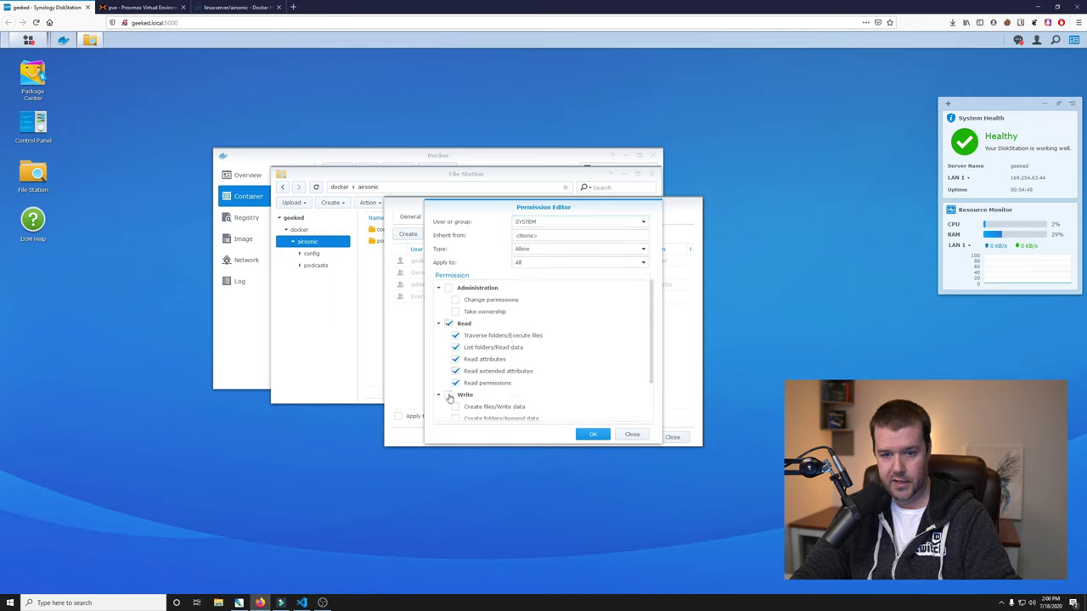
click(596, 437)
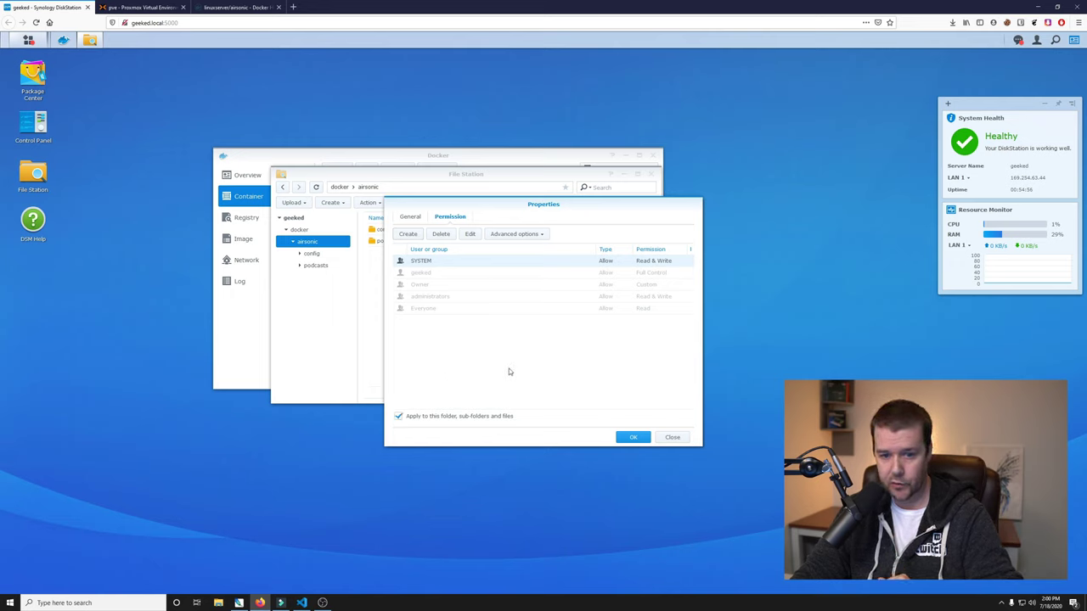
click(633, 437)
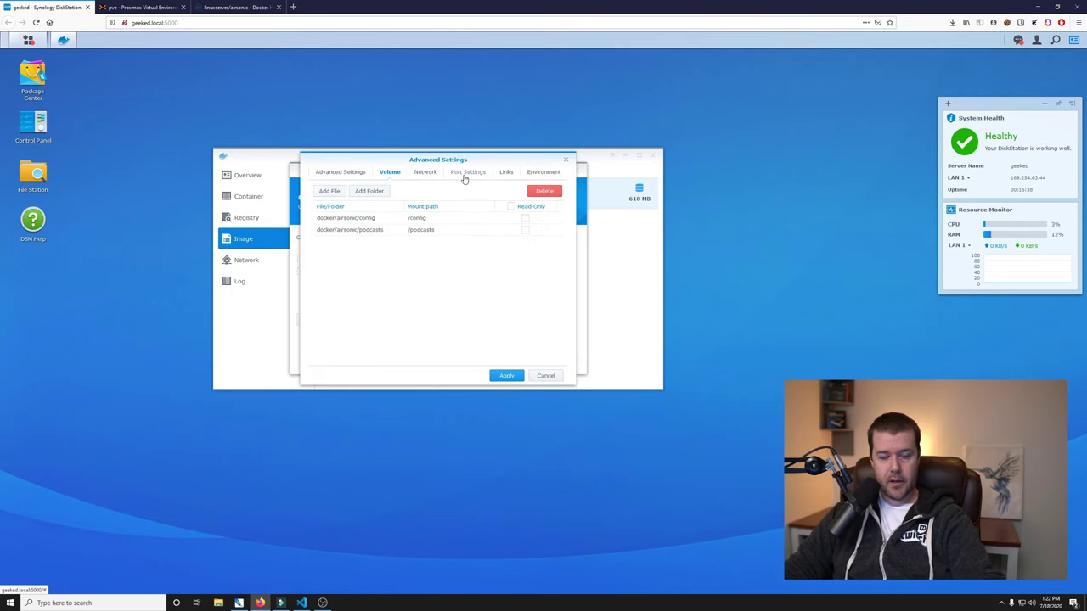
On the airsonic Docker Hub page, highlight the -p 4040:4040 port mapping.
click(233, 8)
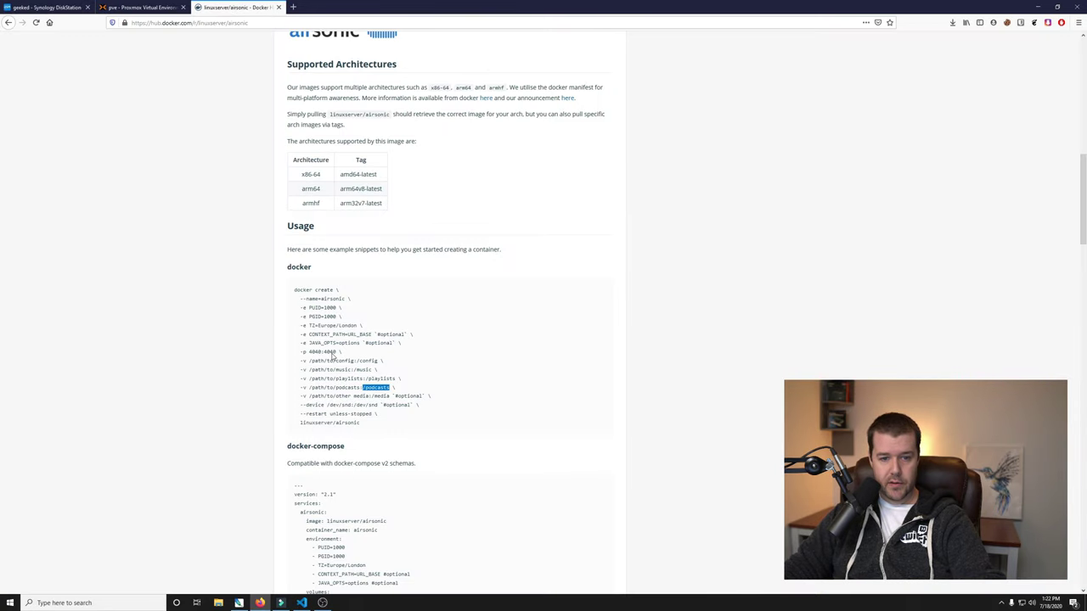
drag(322, 356, 315, 357)
Back in DSM, map local port 4040 to the container's port 4040.
click(46, 7)
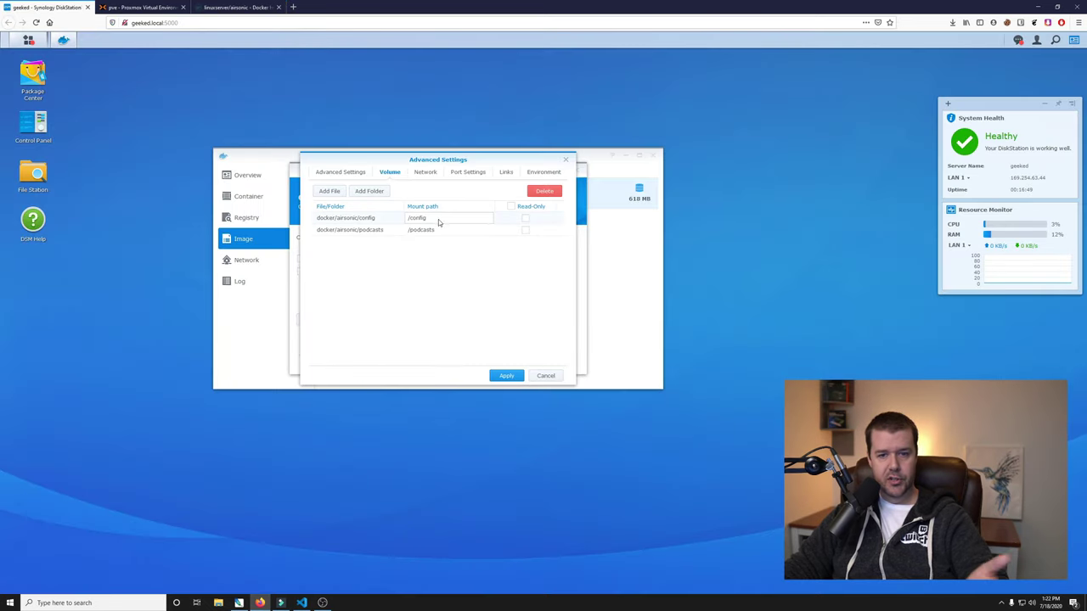
click(466, 172)
click(361, 218)
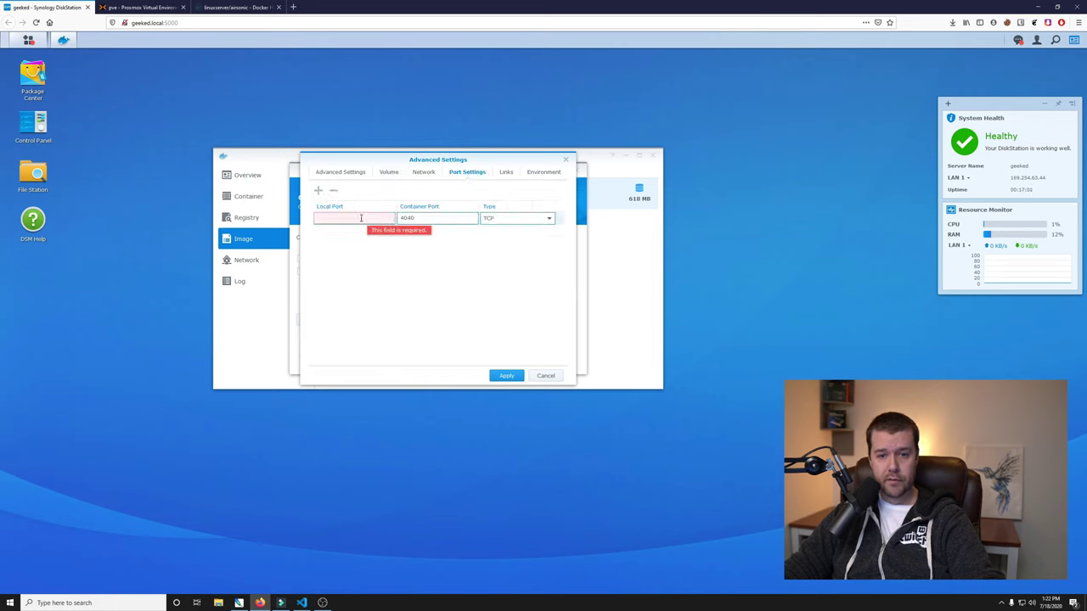
text(4040)
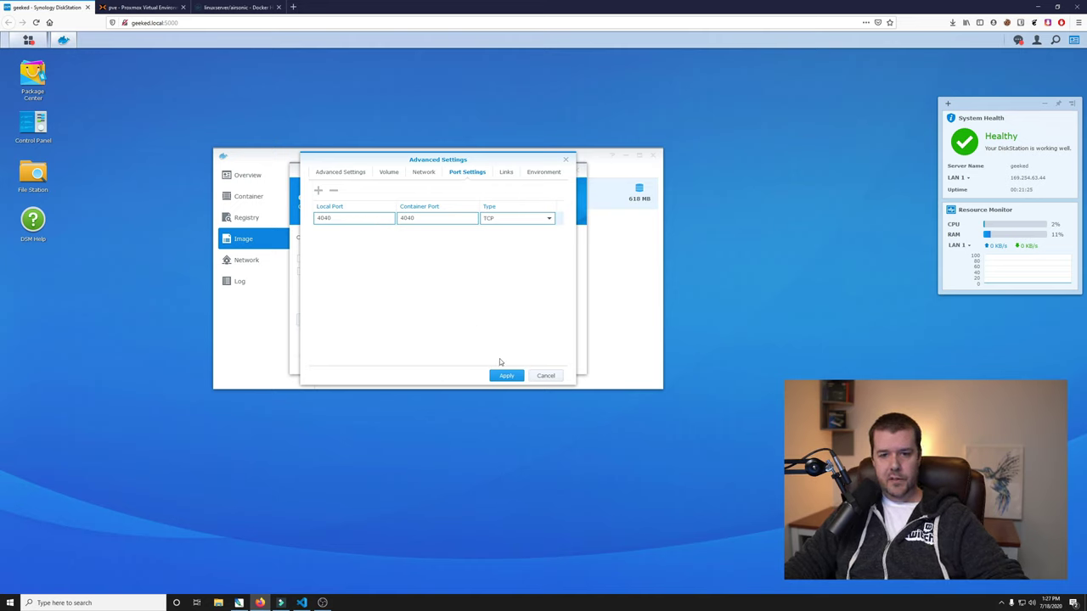
Review the Links and Environment settings, apply them, and create the airsonic container to run afterwards.
click(505, 172)
click(546, 176)
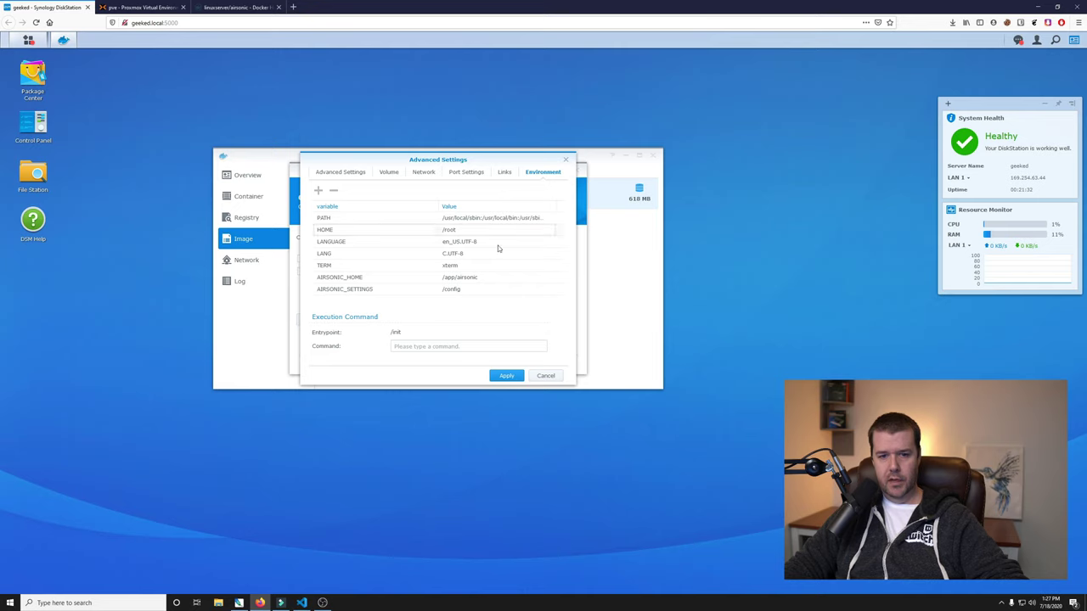
click(507, 375)
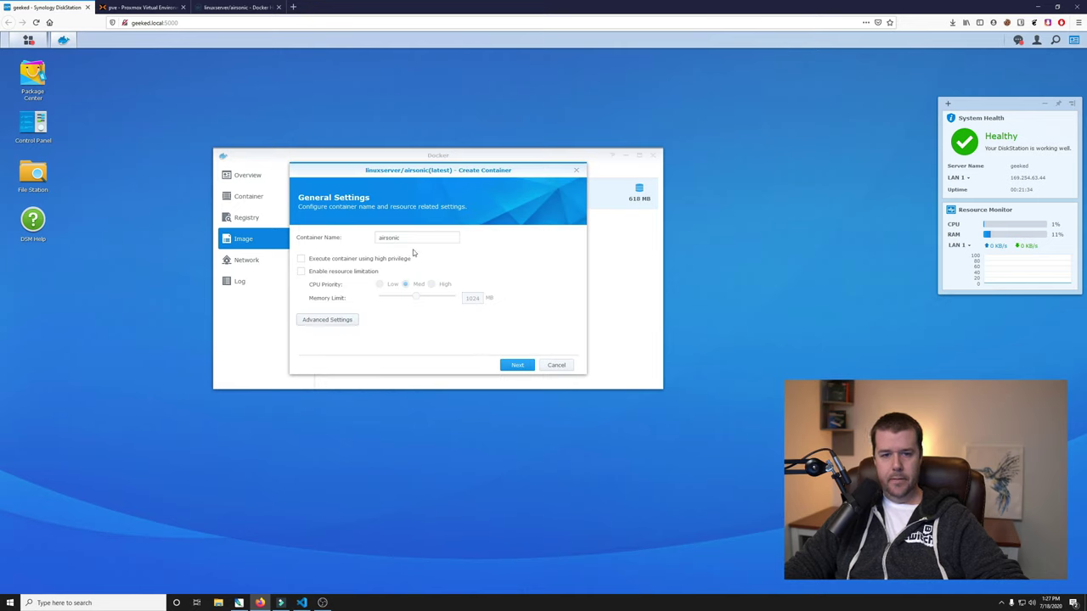
click(517, 366)
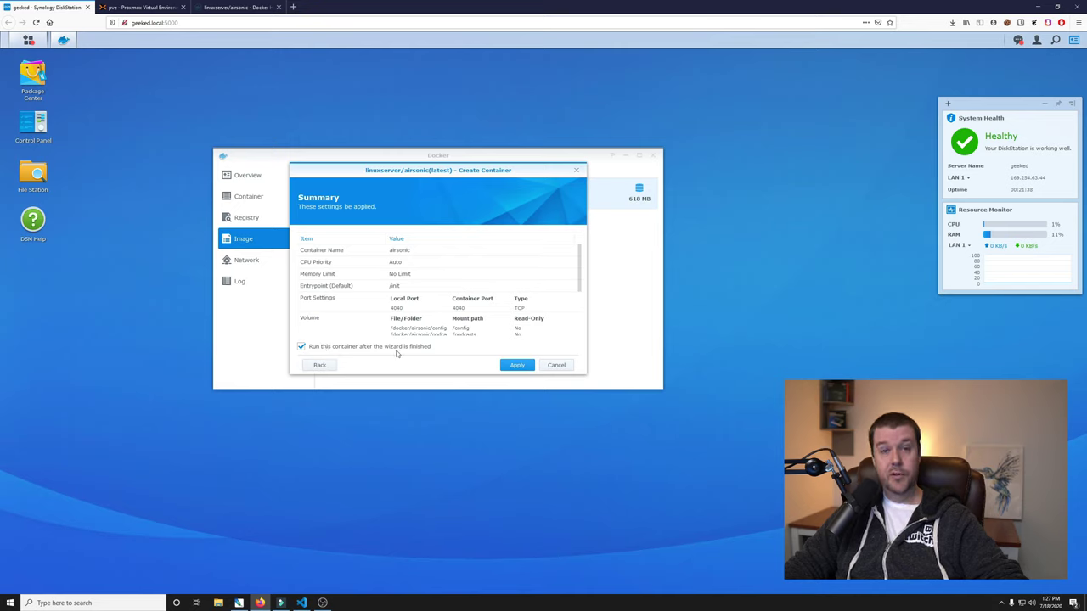
click(517, 366)
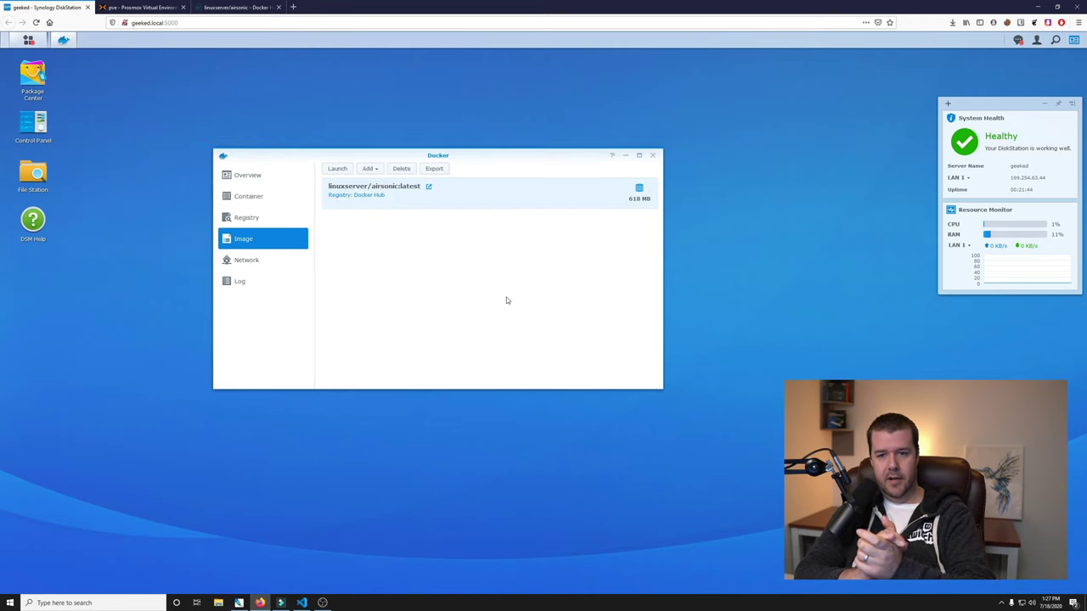
Open the running airsonic container's details from the Container list and view its Log.
click(290, 199)
double_click(437, 198)
click(267, 239)
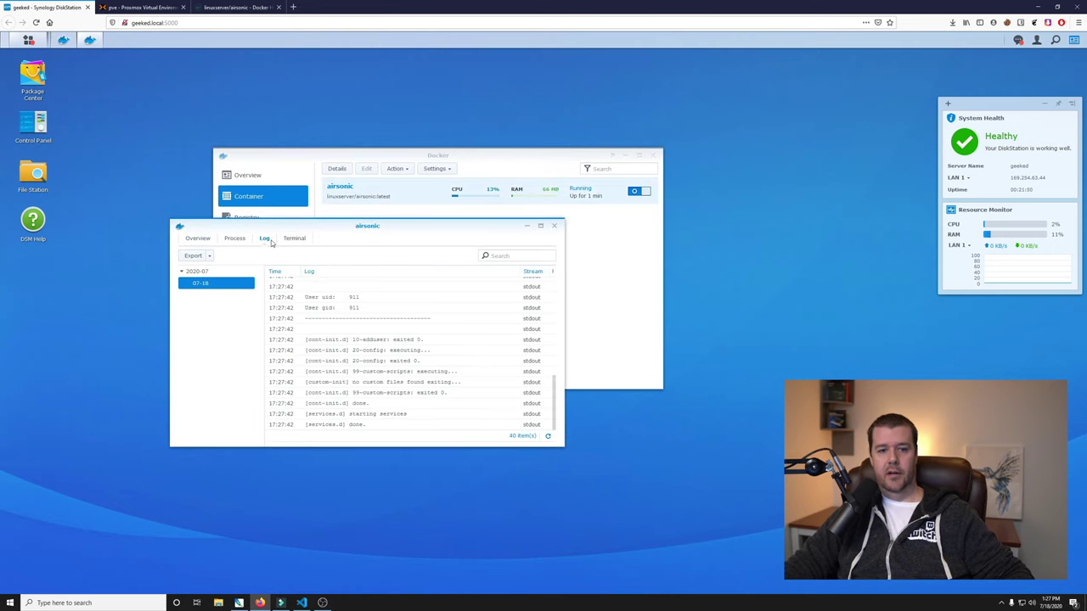
drag(291, 225, 281, 201)
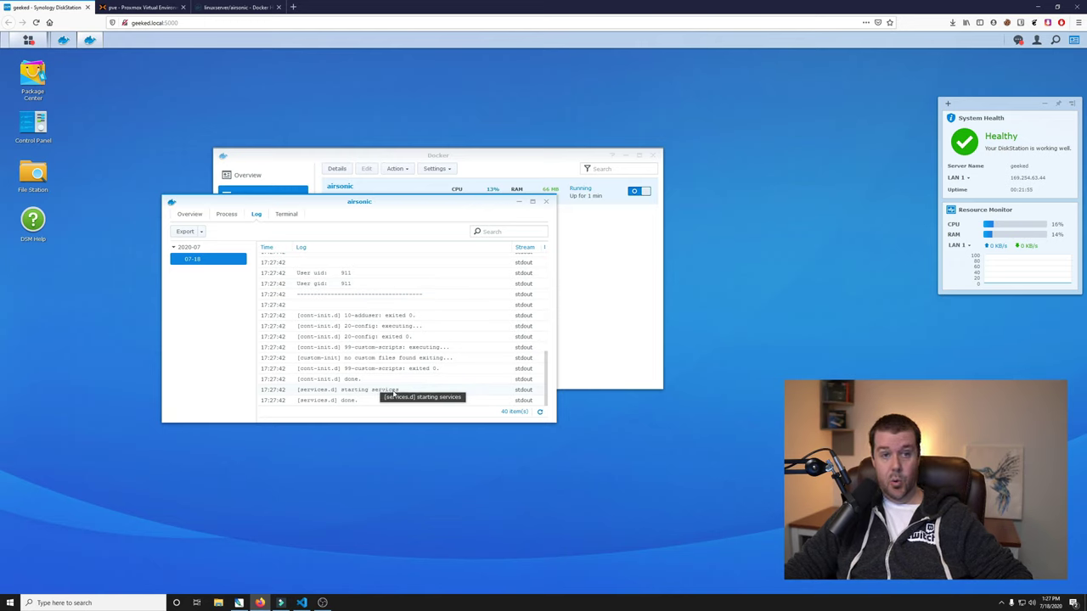
Load geeked.local:4040 in a new tab by reusing the DSM address with port 4040.
click(186, 24)
key(ctrl+c)
click(293, 7)
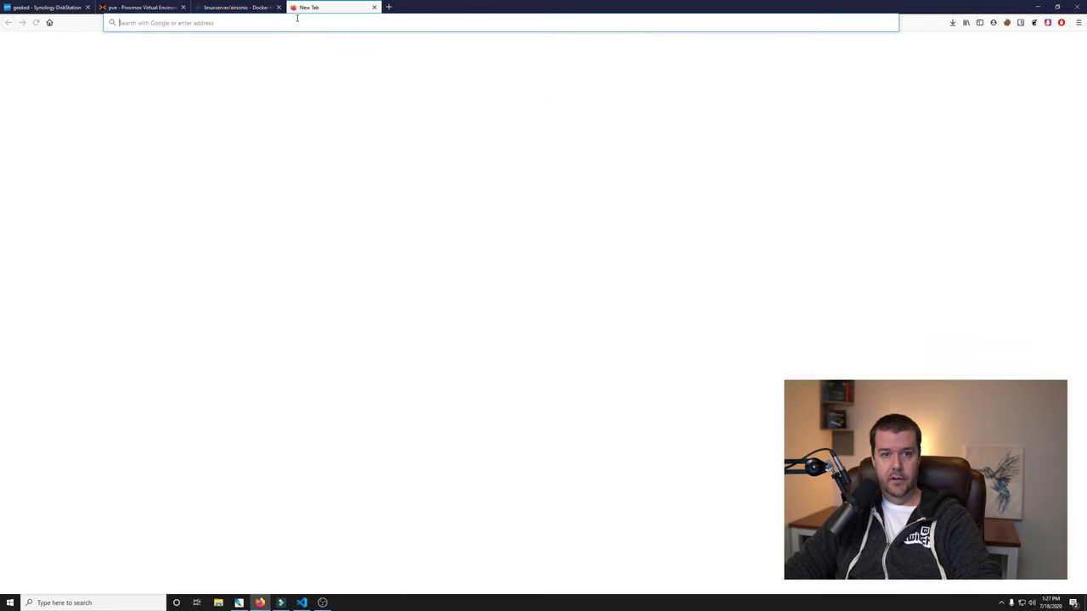
key(ctrl+v)
key(BackSpace)
key(BackSpace)
key(BackSpace)
key(BackSpace)
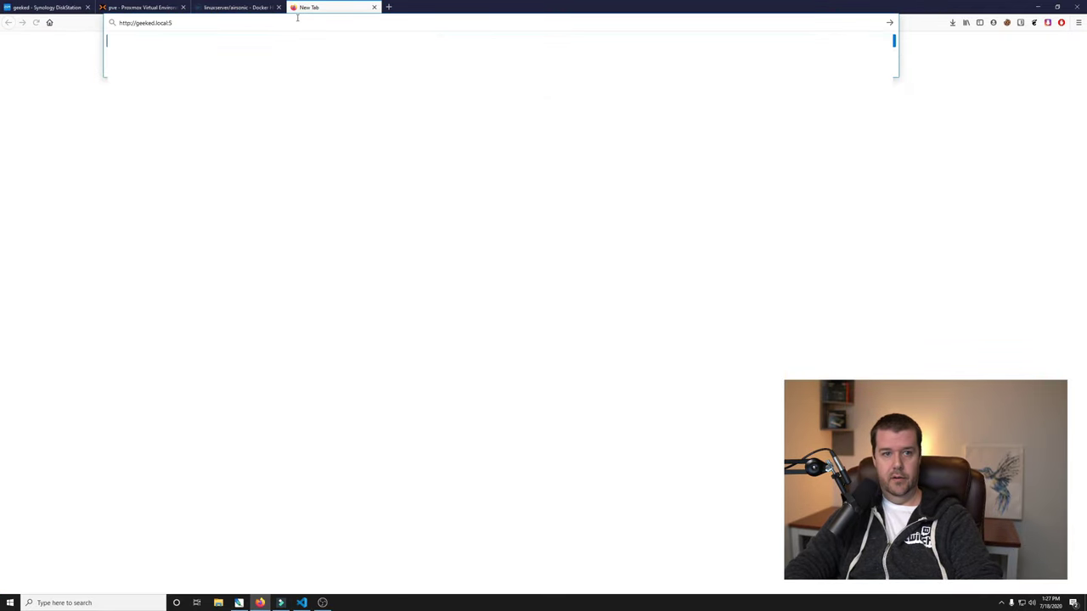
key(BackSpace)
text(:4040)
key(Return)
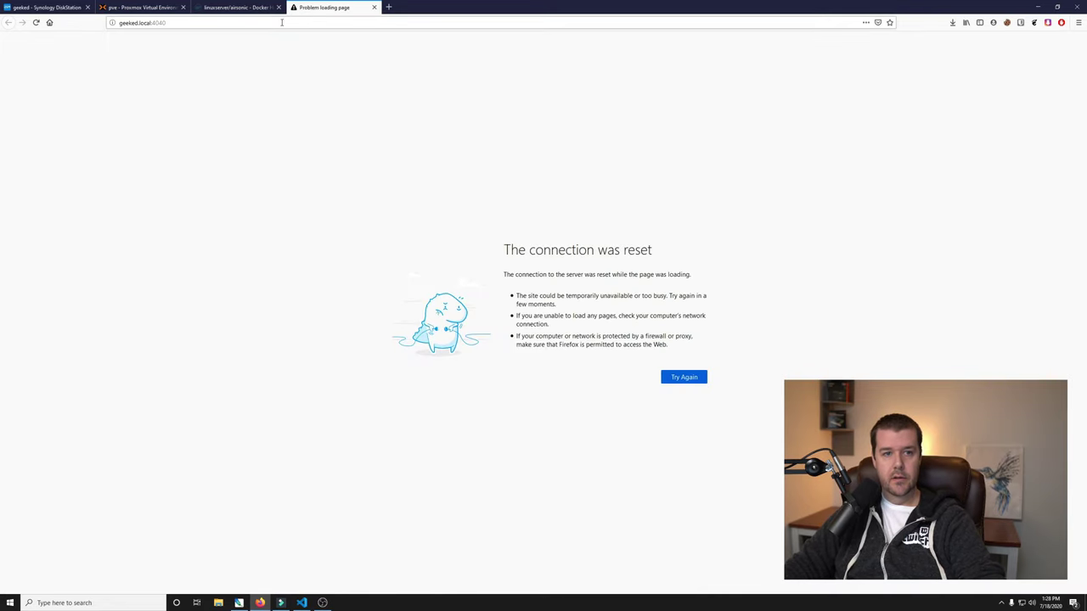
Back in DiskStation, refresh the Airsonic container log and check page 2 for startup entries.
click(47, 7)
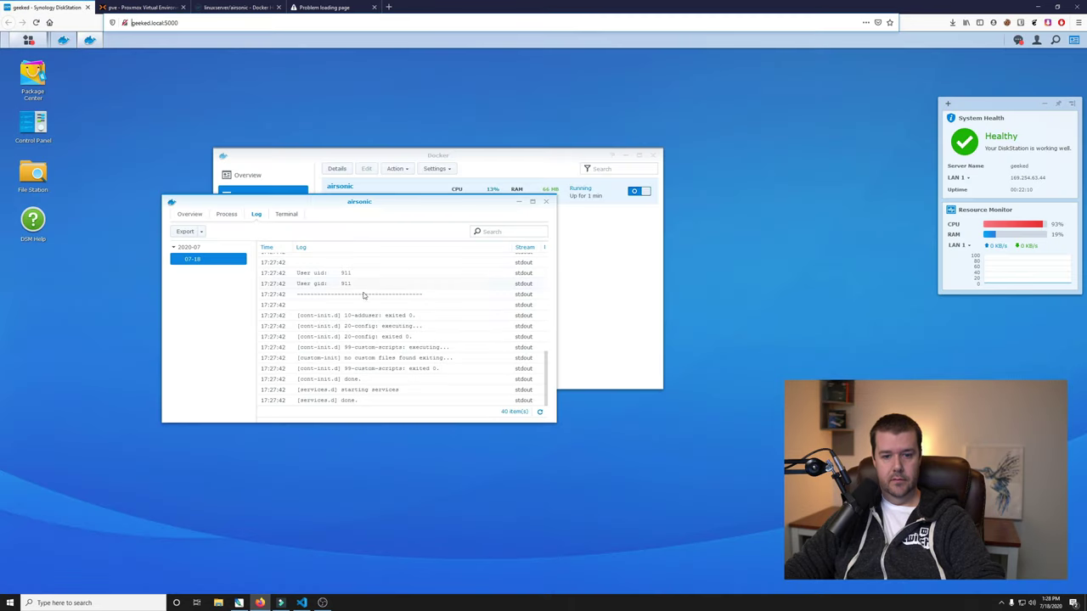
click(539, 412)
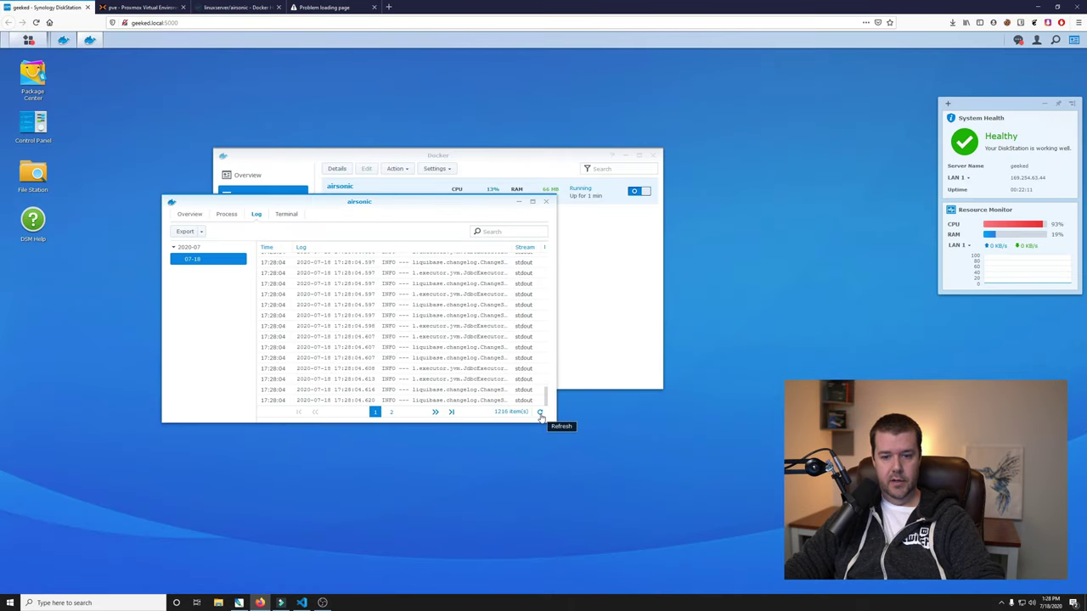
click(392, 412)
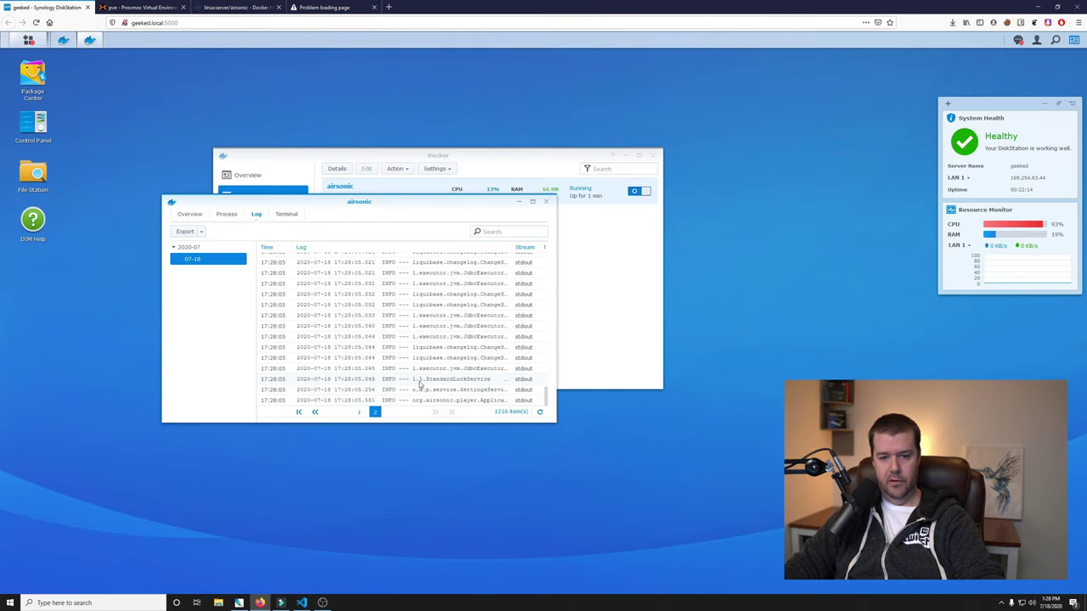
click(541, 413)
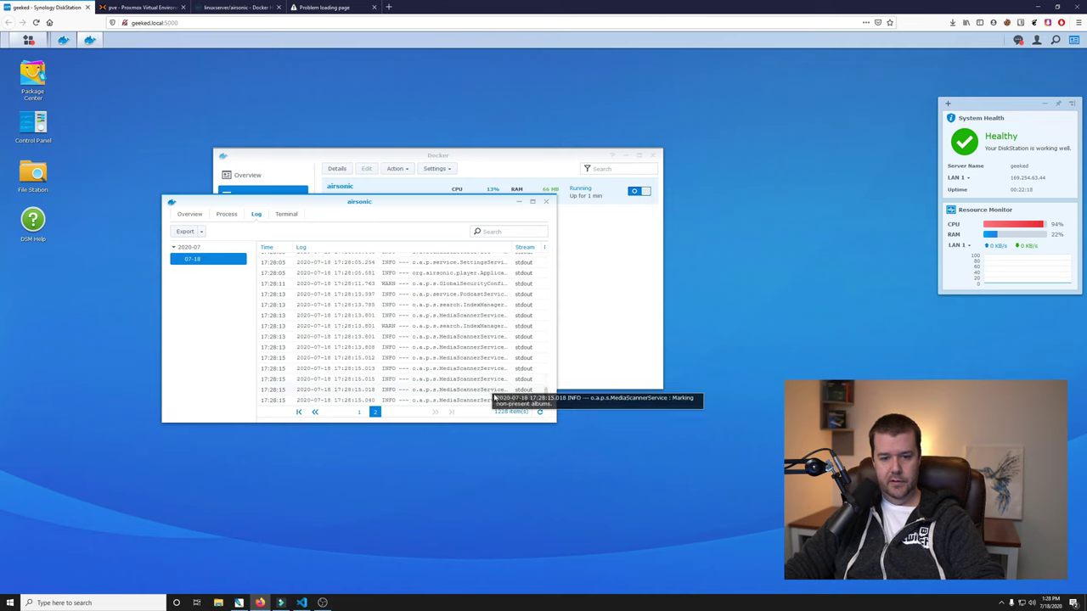
click(539, 414)
click(538, 414)
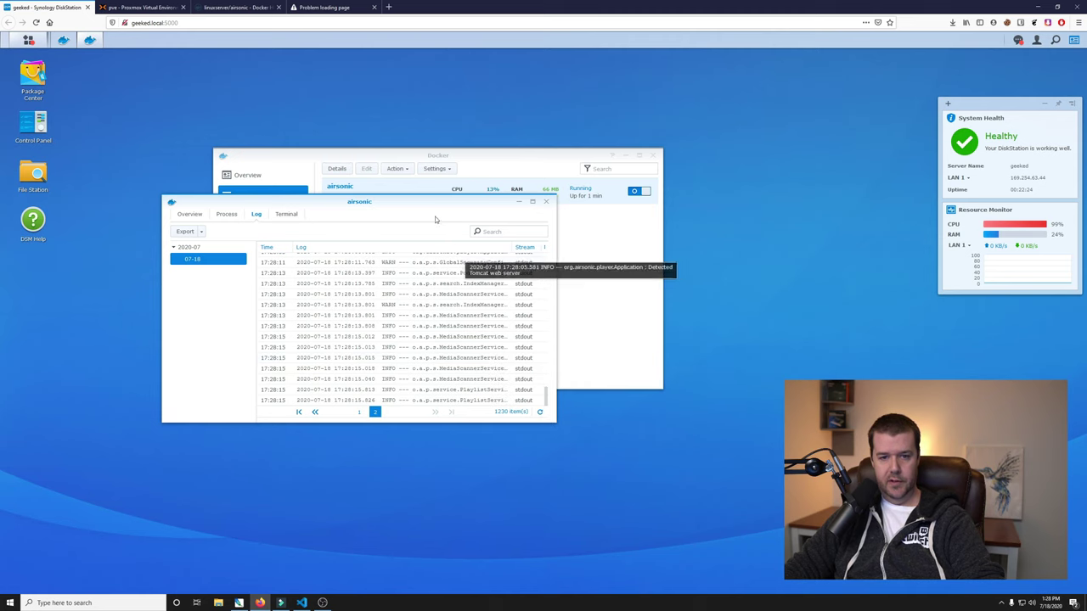
Browse File Station to docker/airsonic/config and arrange the file and log windows.
drag(434, 214, 697, 339)
click(42, 174)
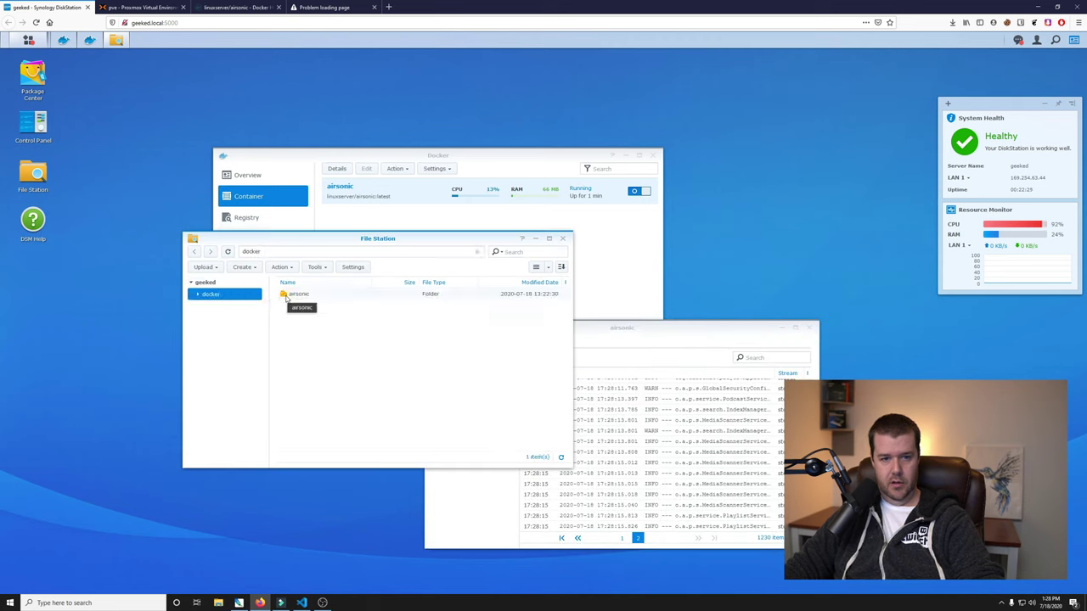
double_click(290, 294)
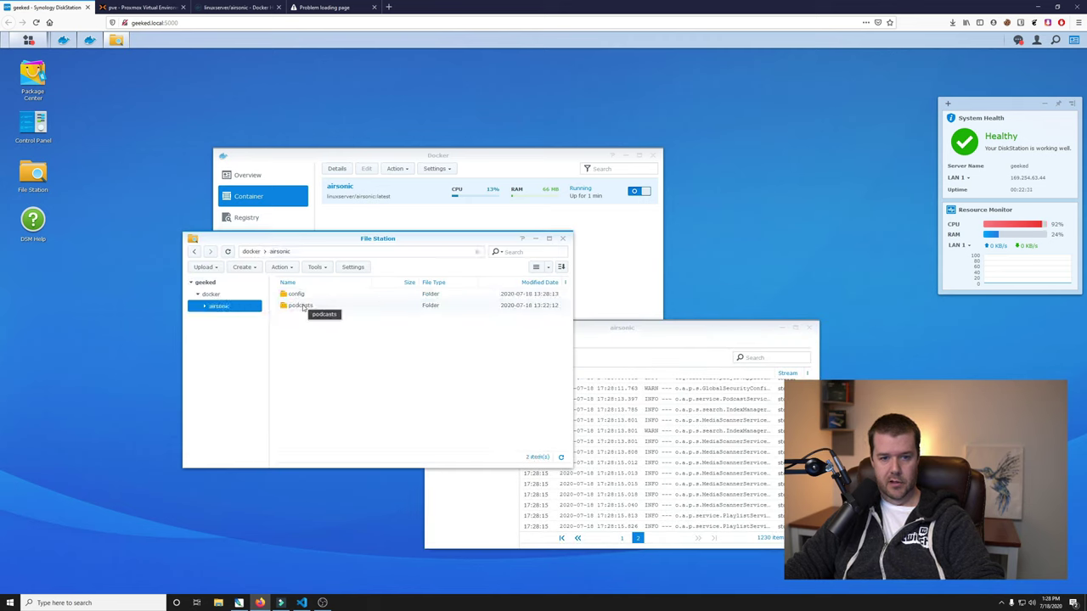
double_click(297, 295)
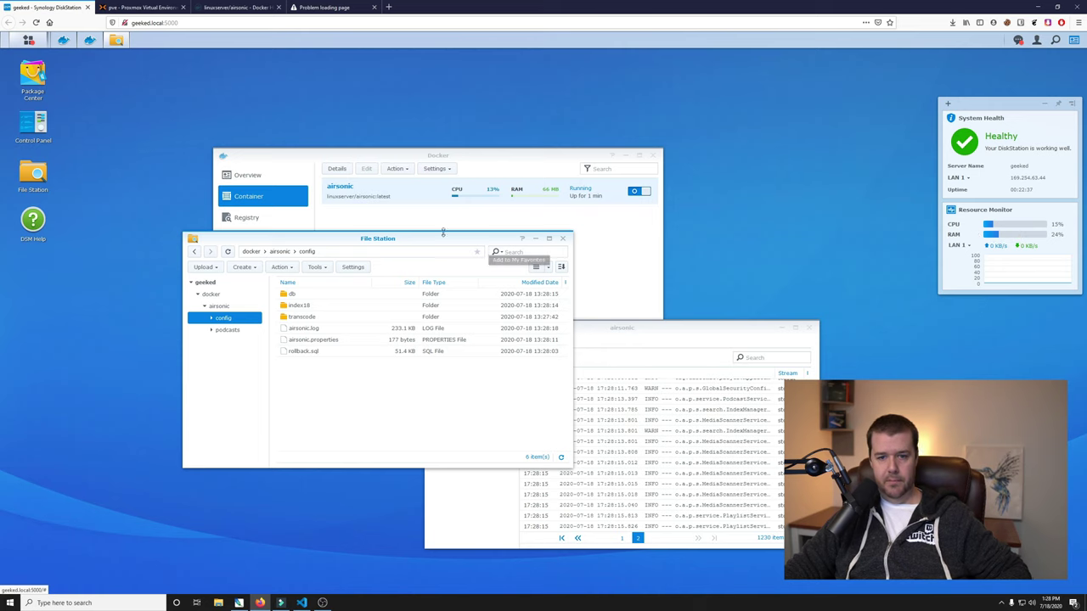
drag(433, 242, 388, 260)
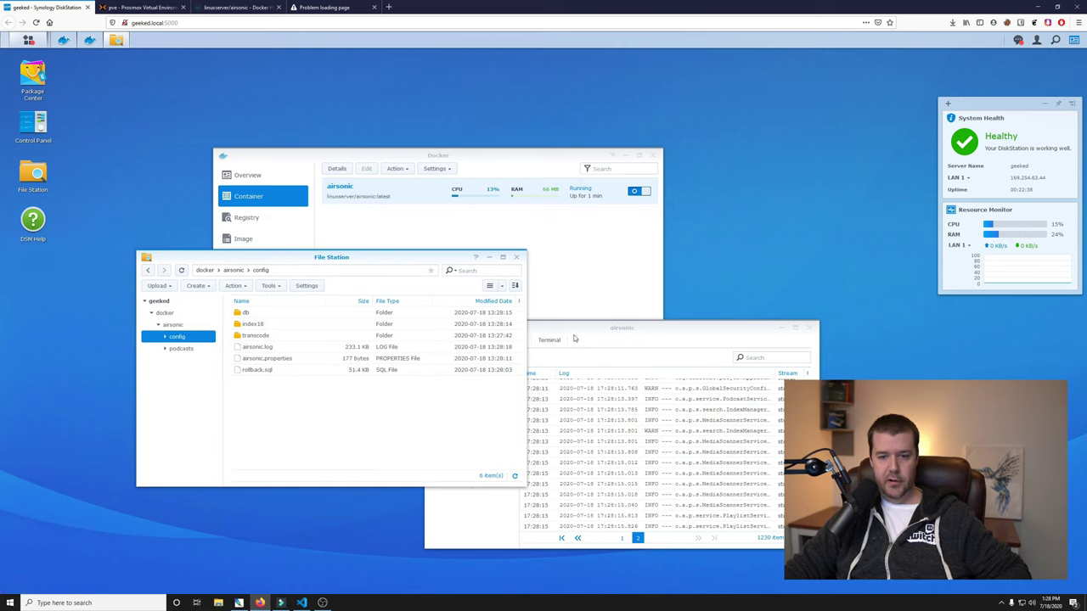
drag(604, 327, 666, 328)
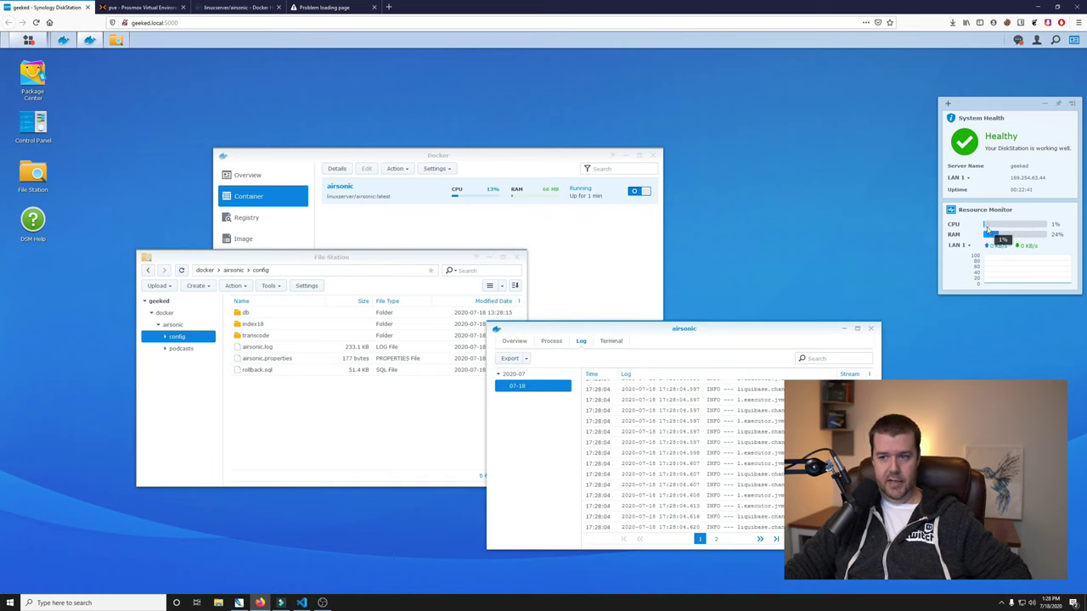
Retry the Airsonic tab and look up the default login on Docker Hub.
click(333, 7)
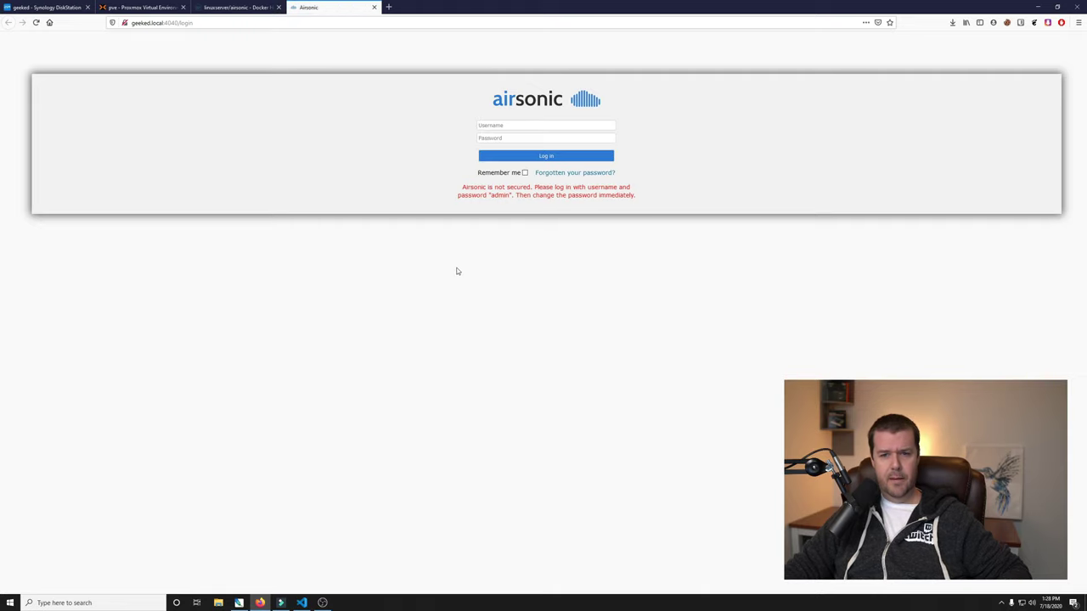
click(234, 8)
scroll(216, 191, down, 2)
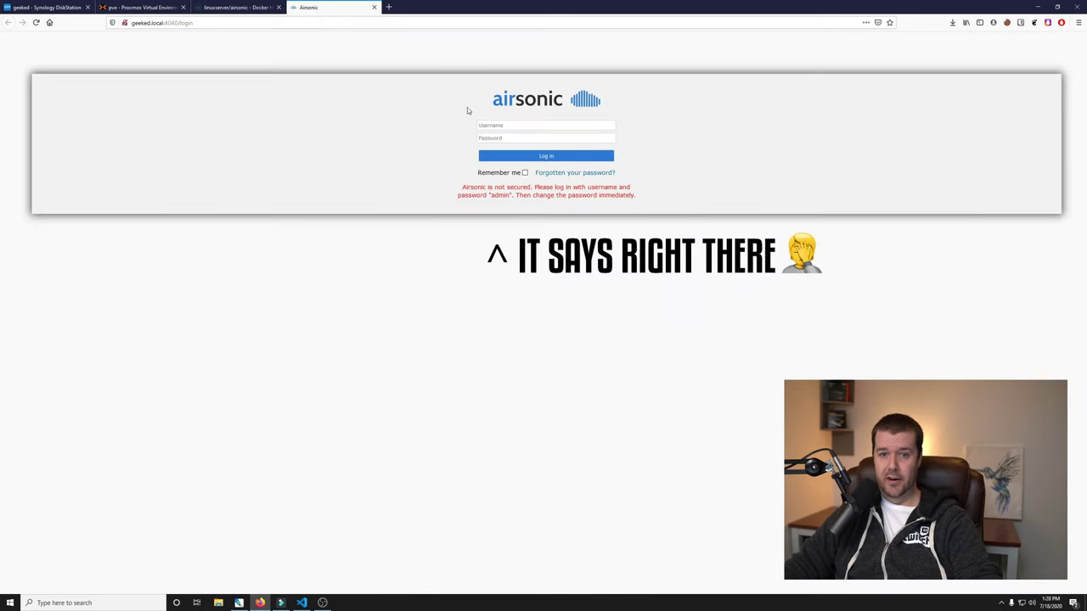
key(Down)
key(Down)
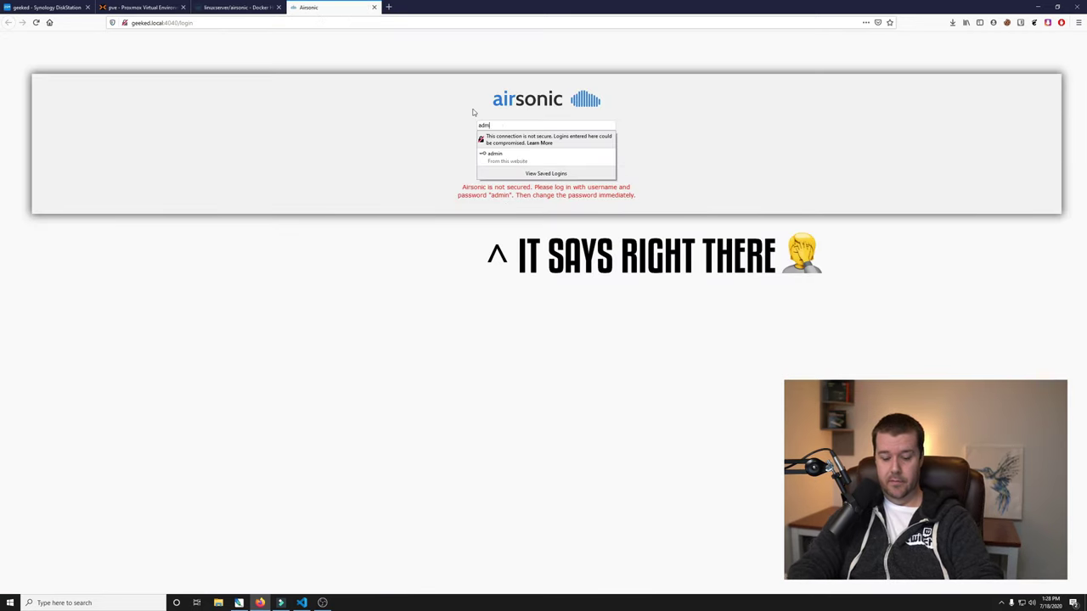
key(Return)
key(ctrl+a)
text(admin)
key(Return)
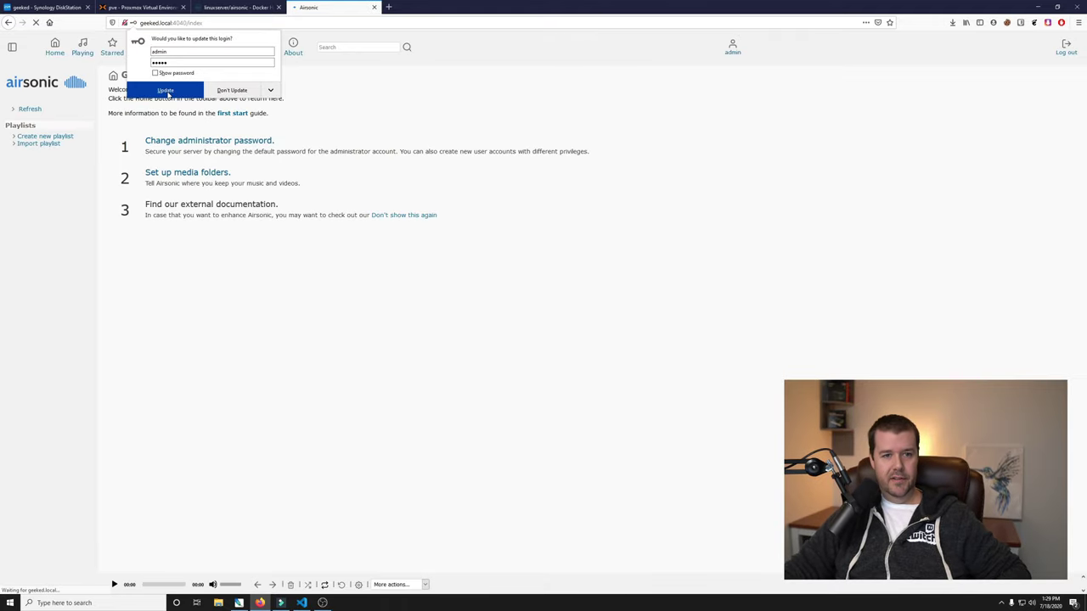
click(354, 117)
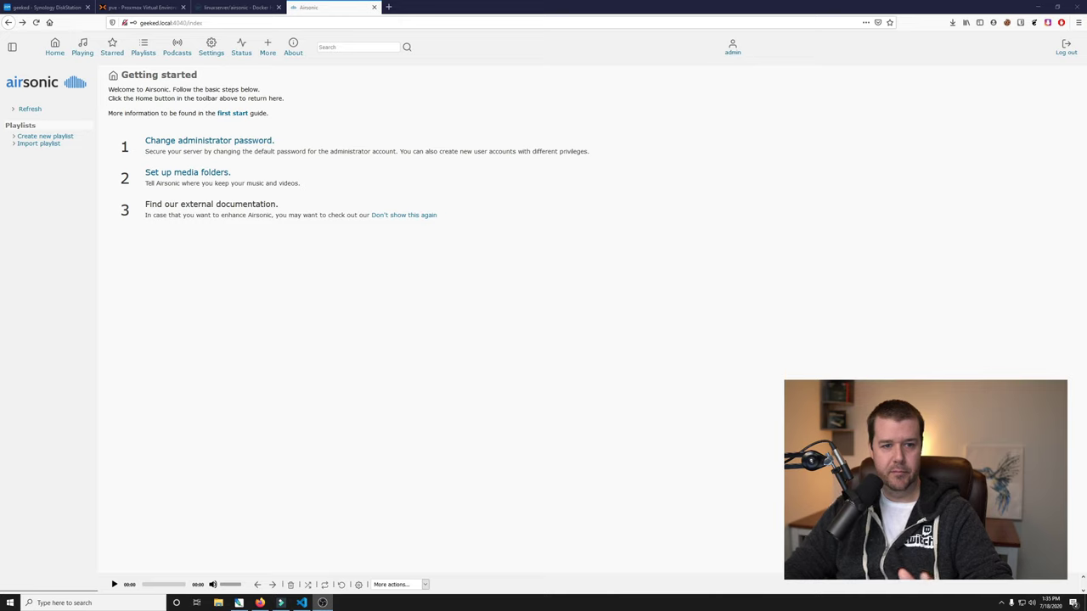
Add media folder 'Podcasts' at /podcasts, disable Music, and save the settings.
click(223, 175)
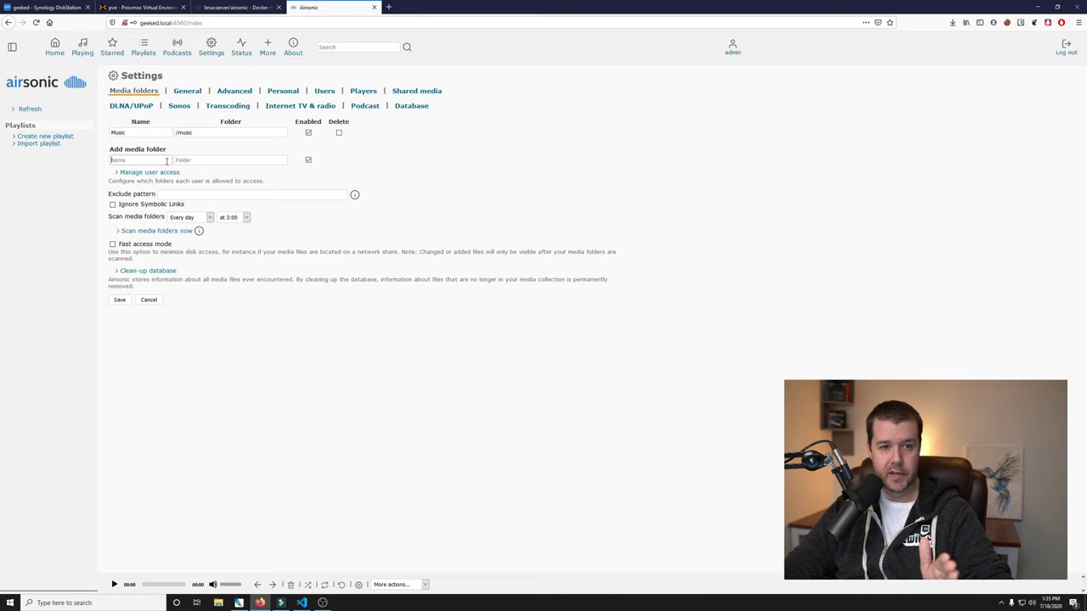
click(166, 160)
text(Podc)
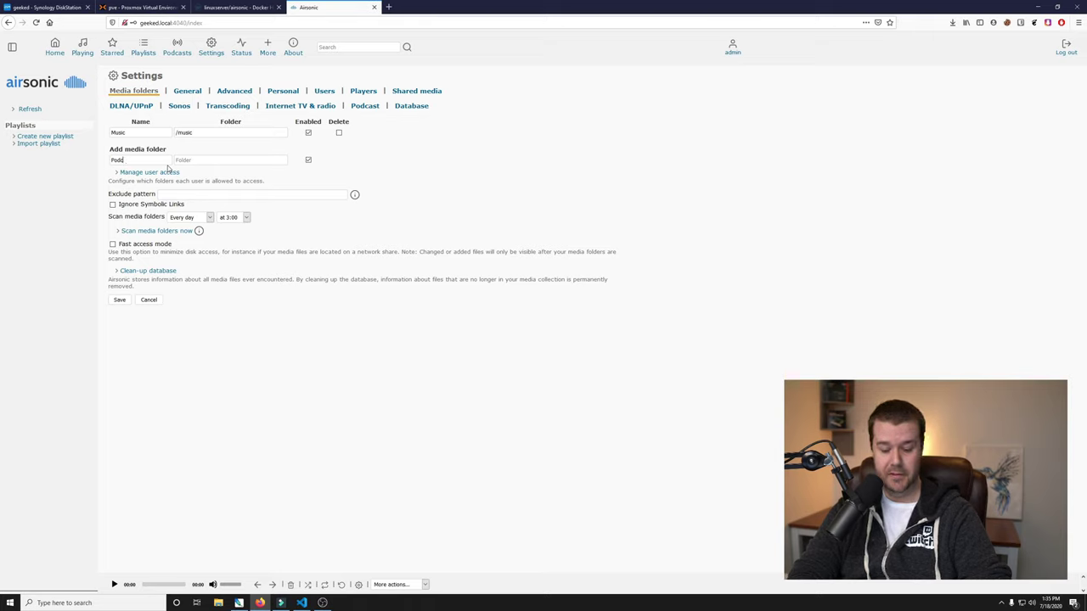
text(asts)
key(Tab)
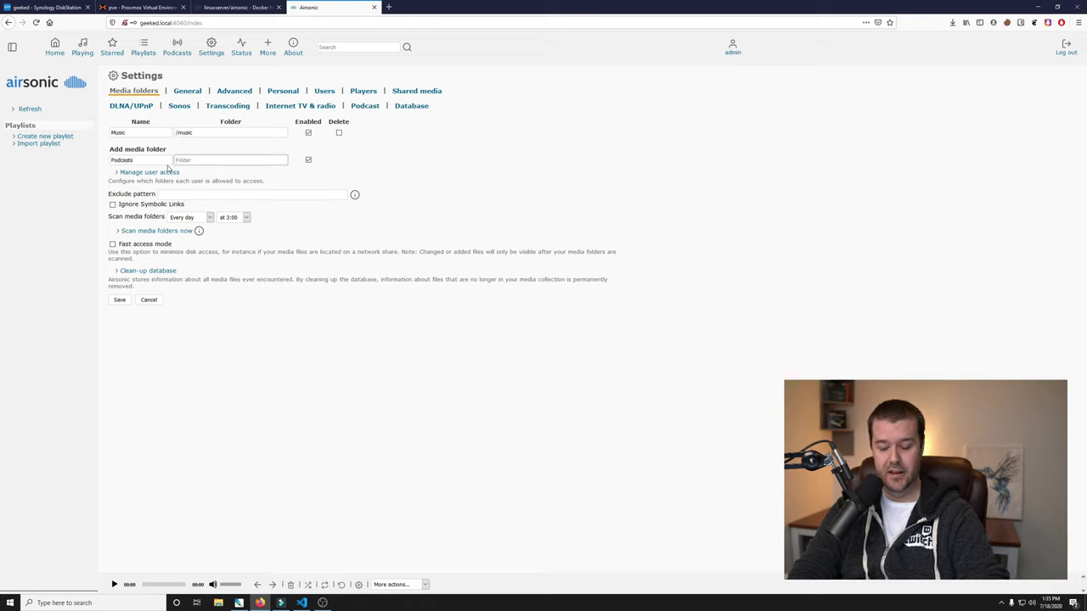
text(/podcasts)
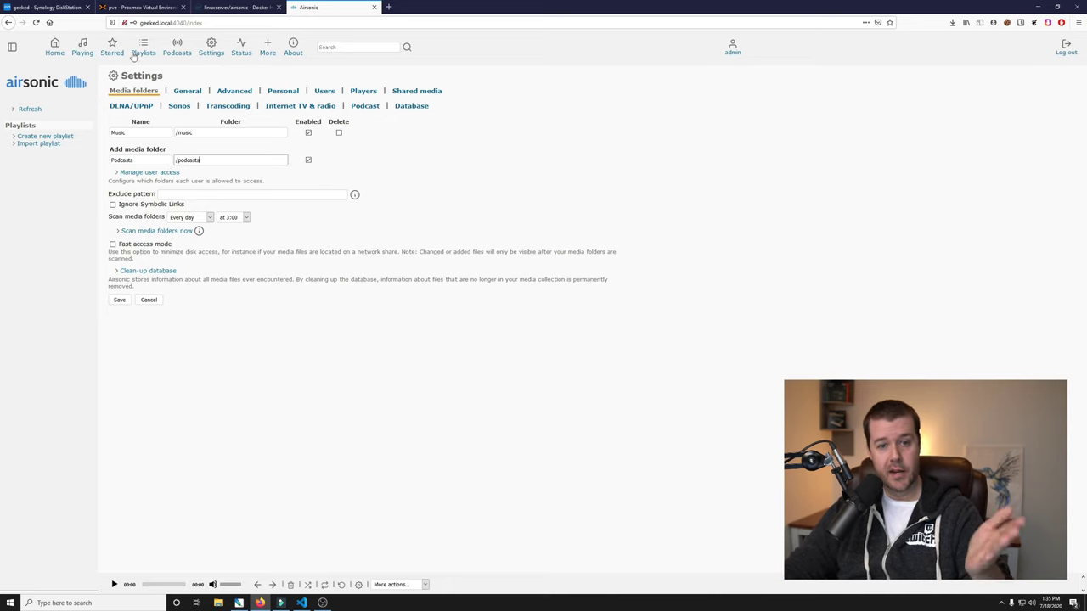
click(308, 134)
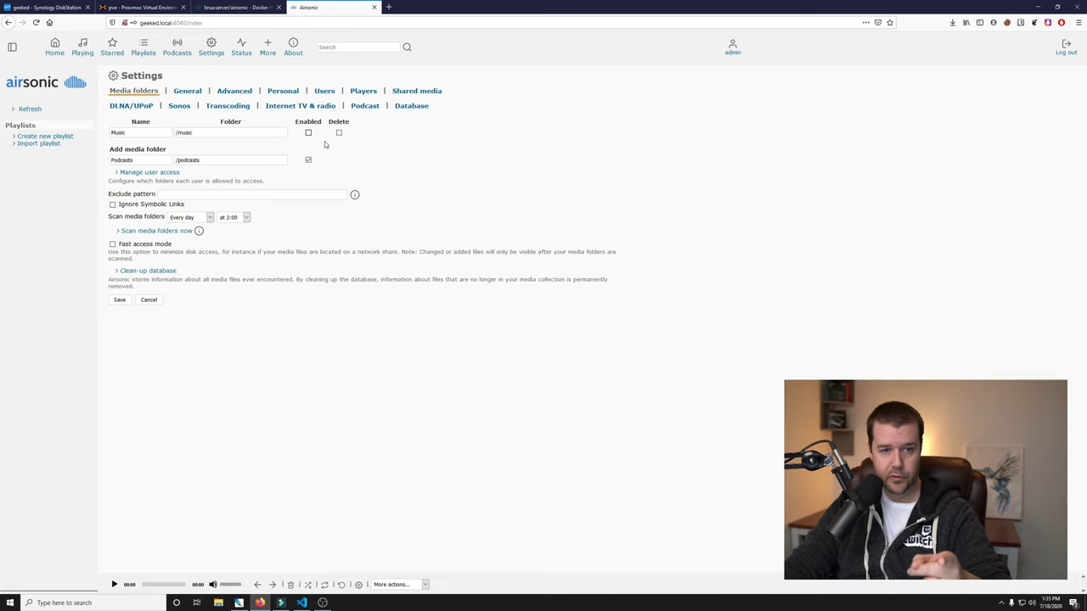
click(120, 300)
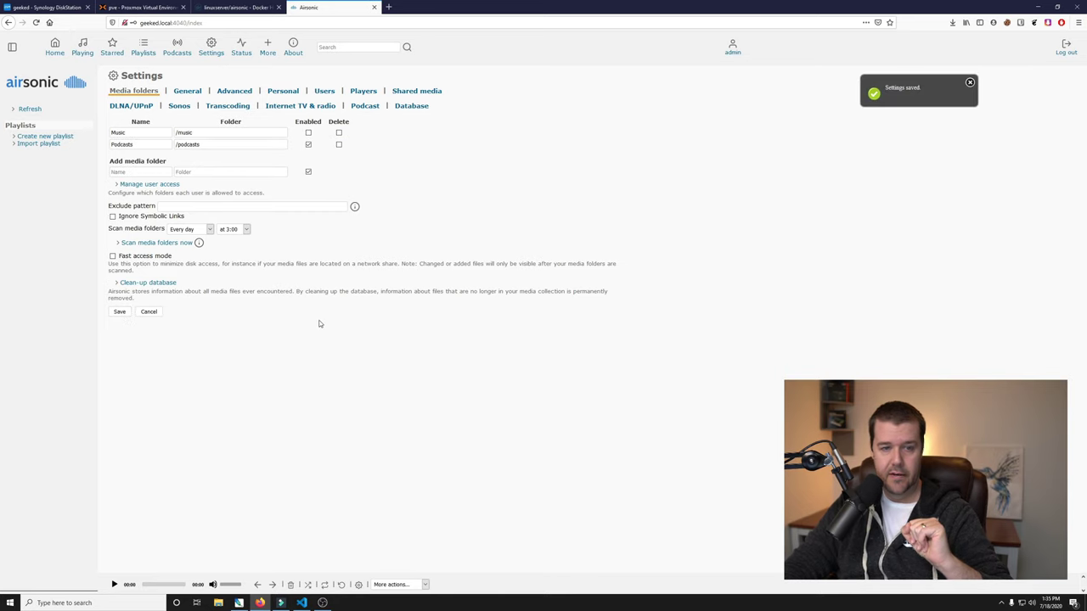
Check that docker/airsonic/podcasts is empty in File Station, then return to Airsonic.
click(60, 8)
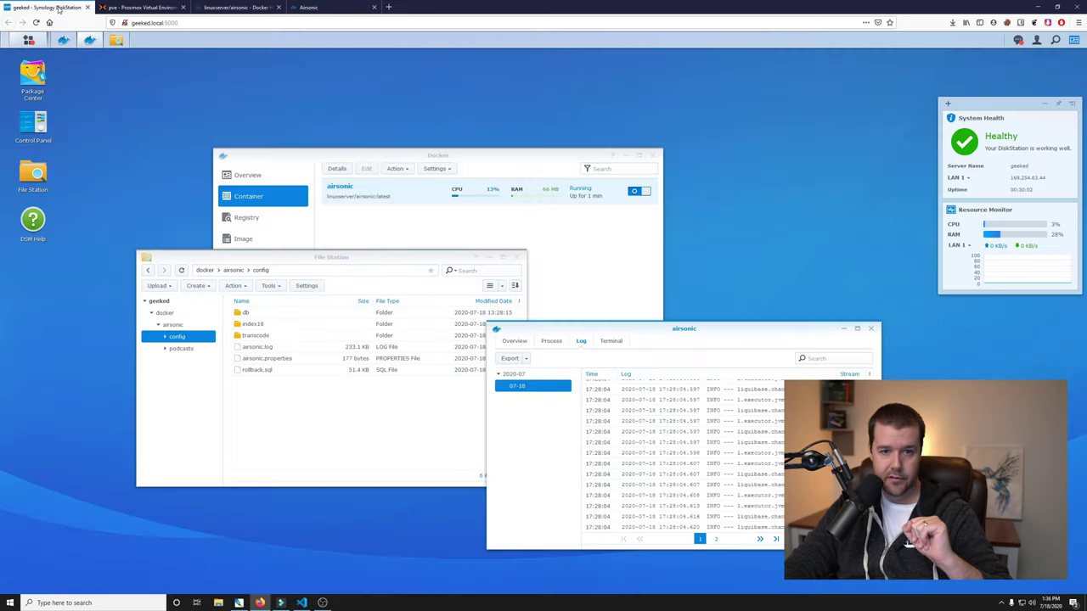
click(181, 348)
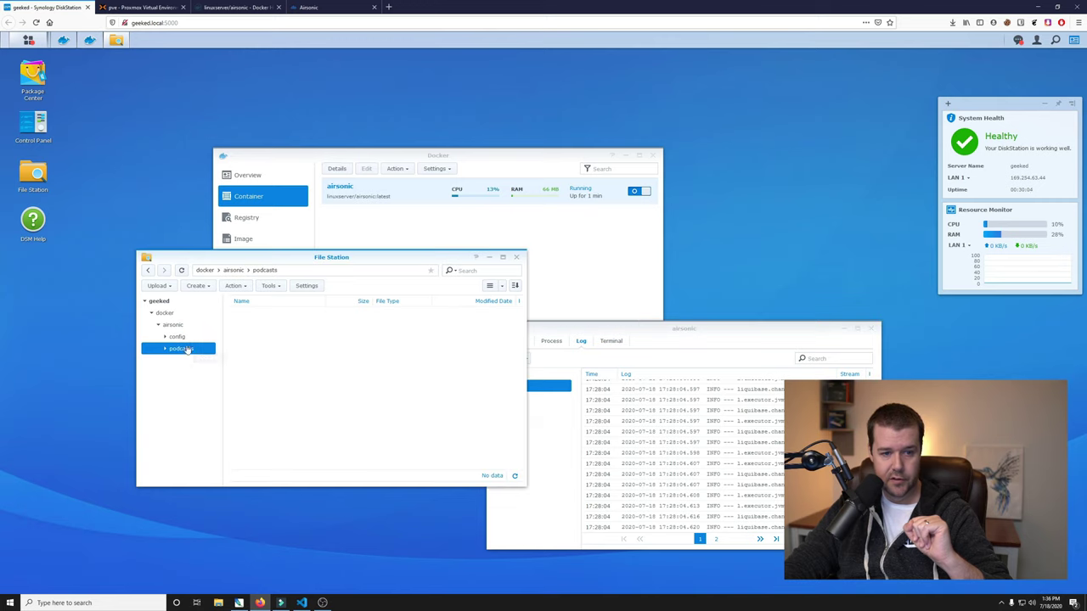
drag(645, 327, 694, 263)
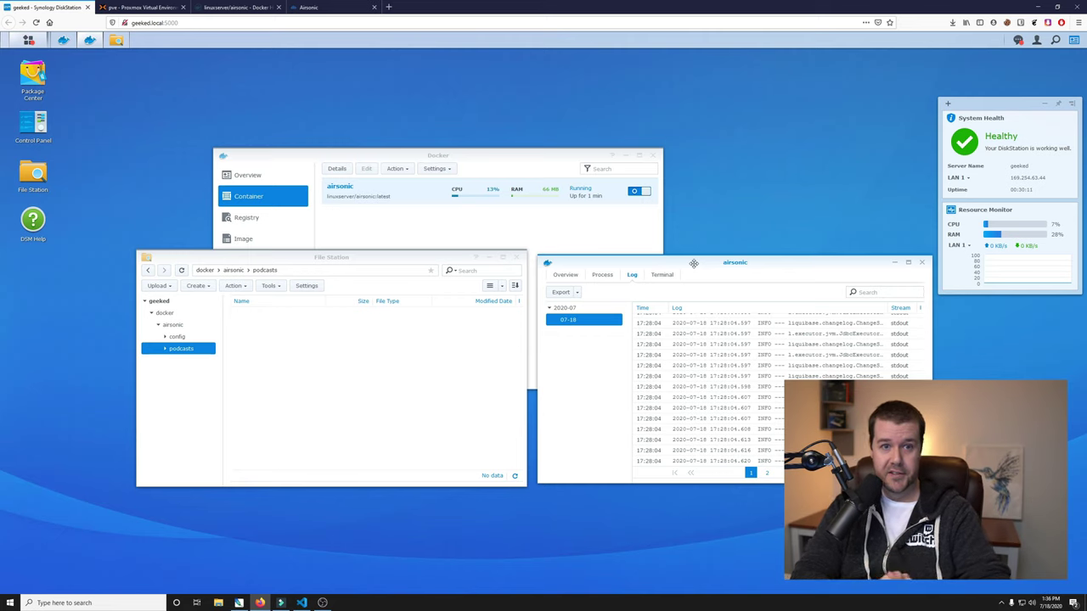
click(316, 7)
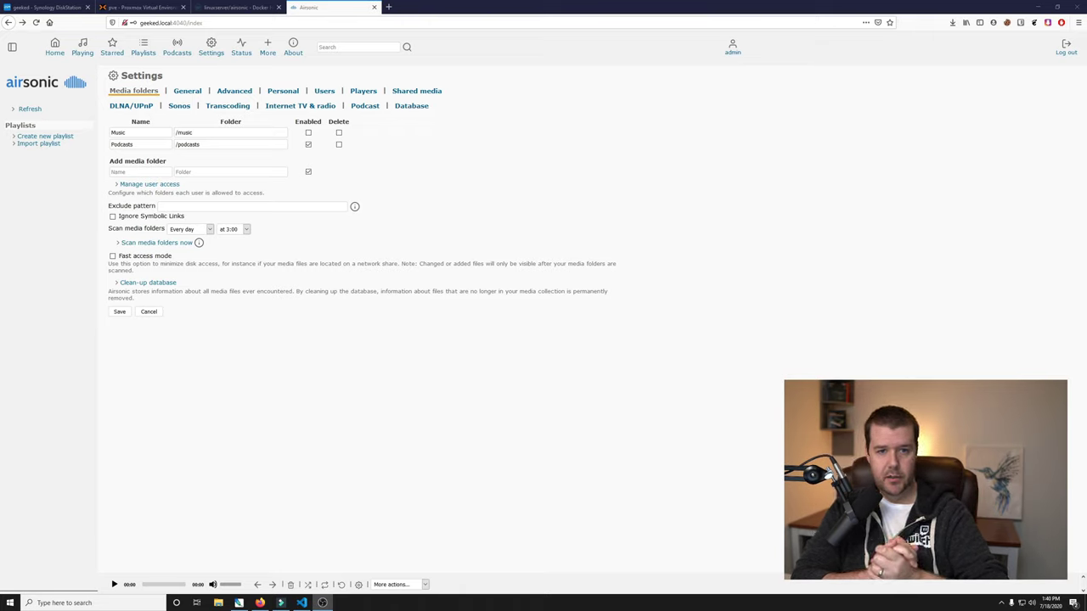
Set podcast checks to every day, keep all episodes, download the most recent one, and save.
click(365, 106)
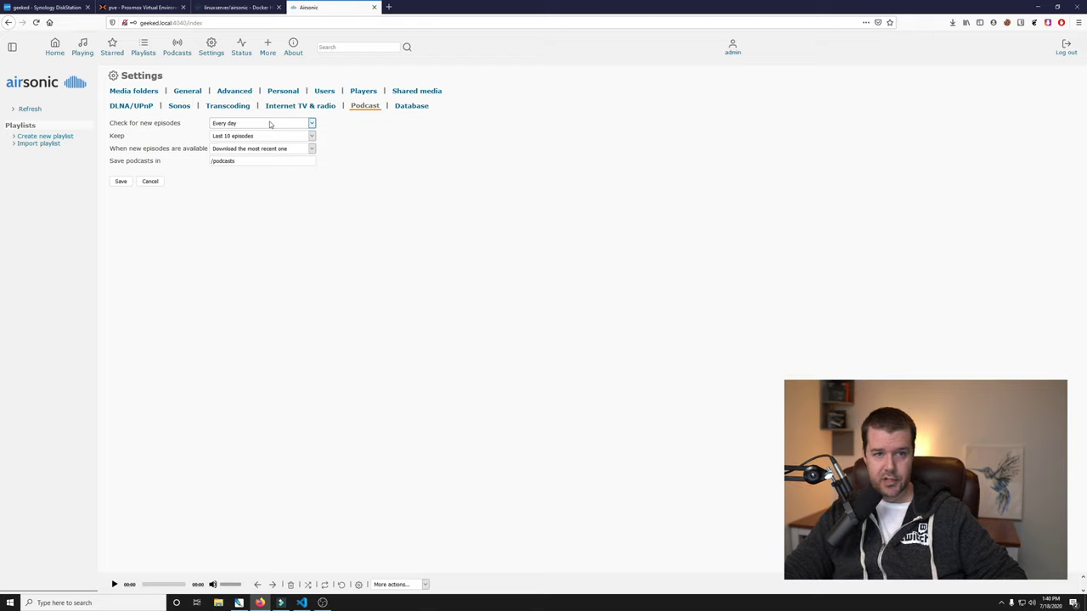
click(270, 124)
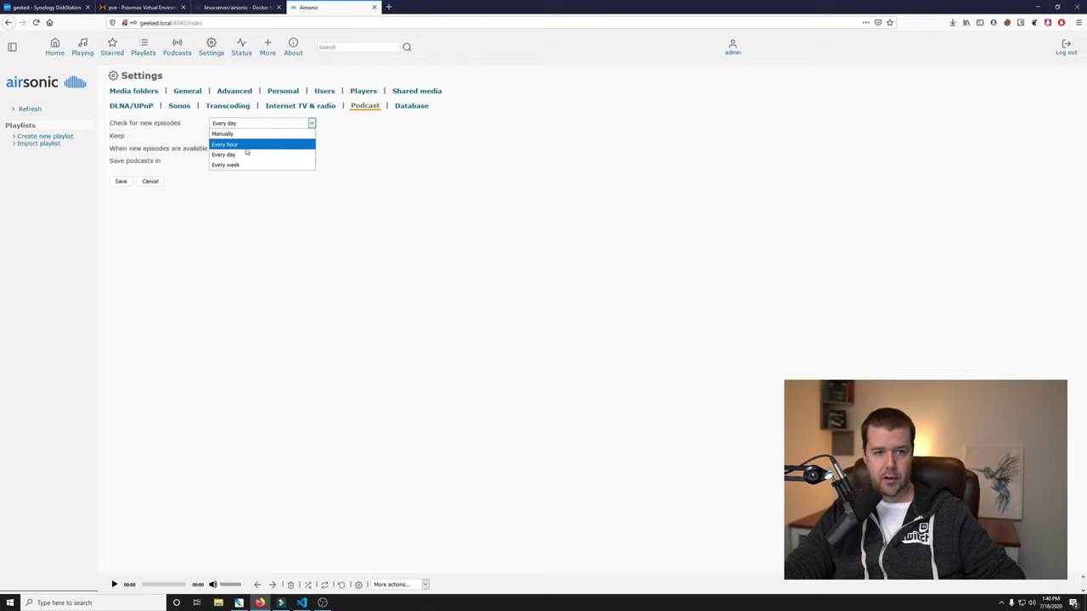
click(244, 156)
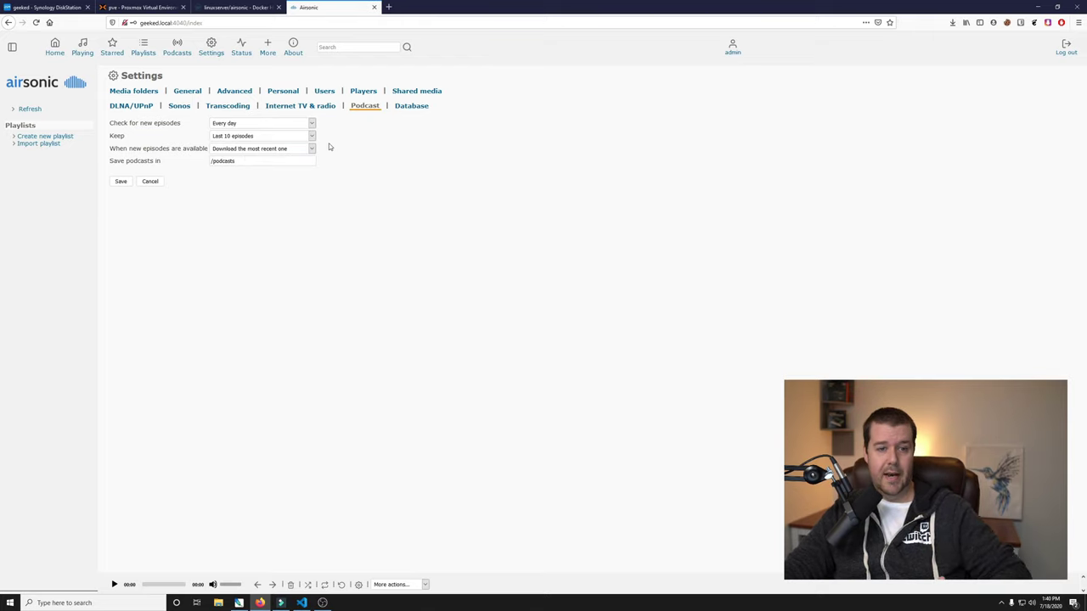
click(267, 140)
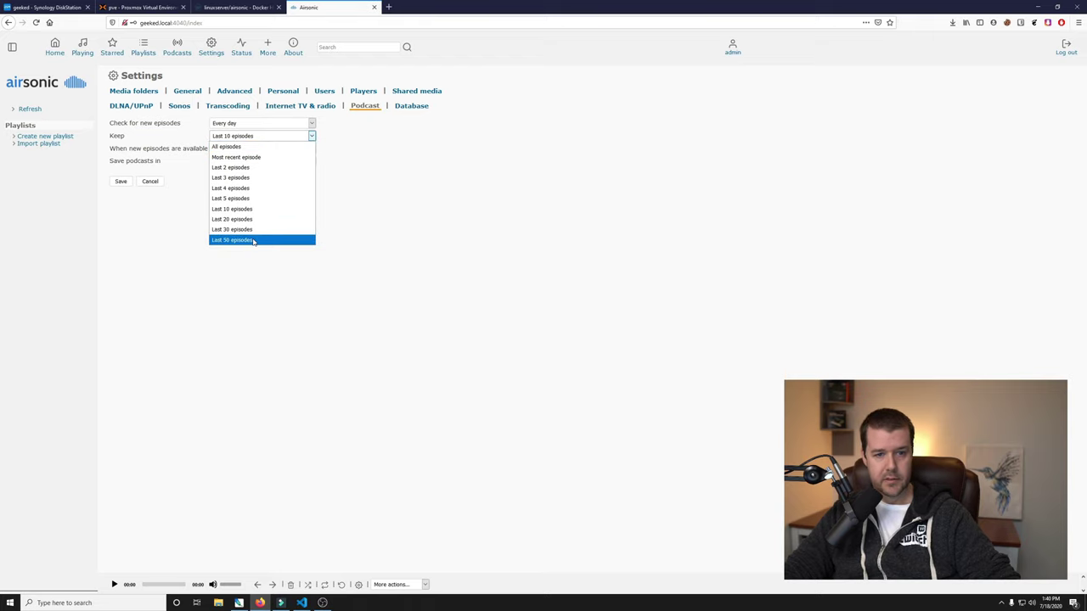
click(252, 148)
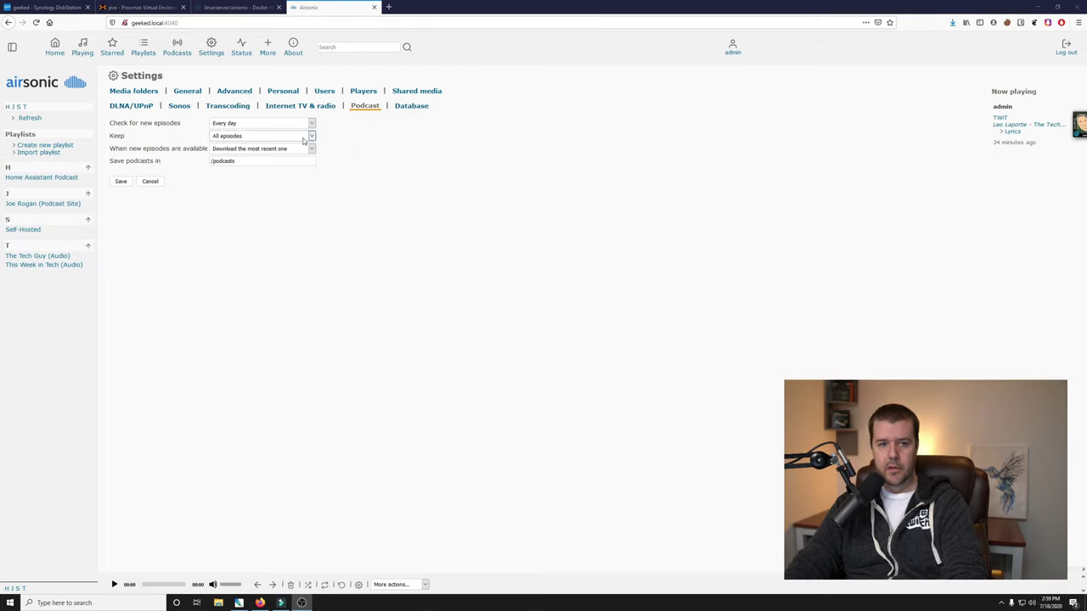
click(304, 140)
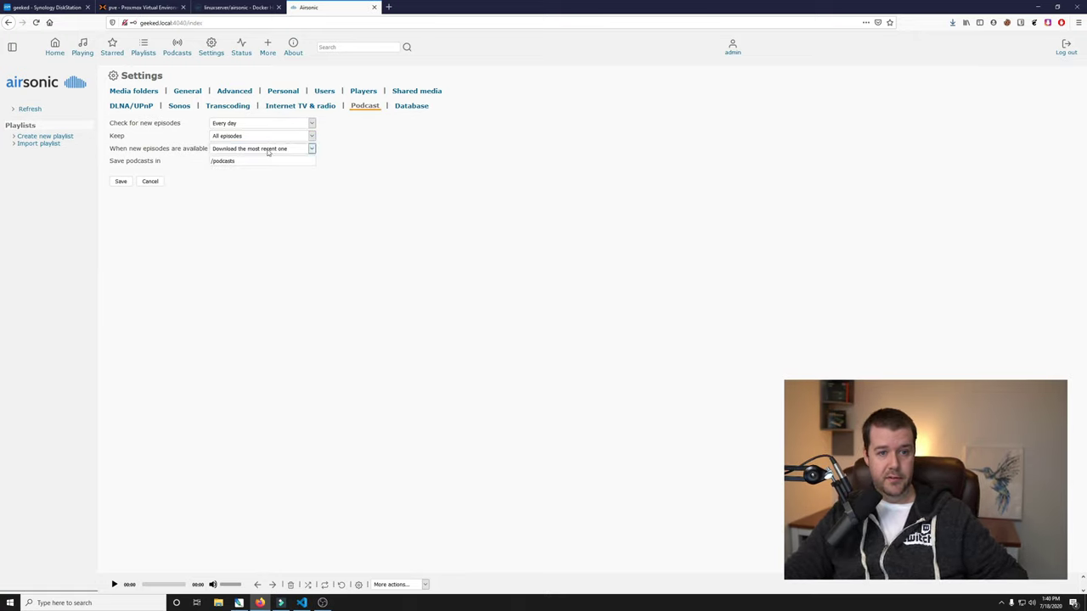
click(253, 151)
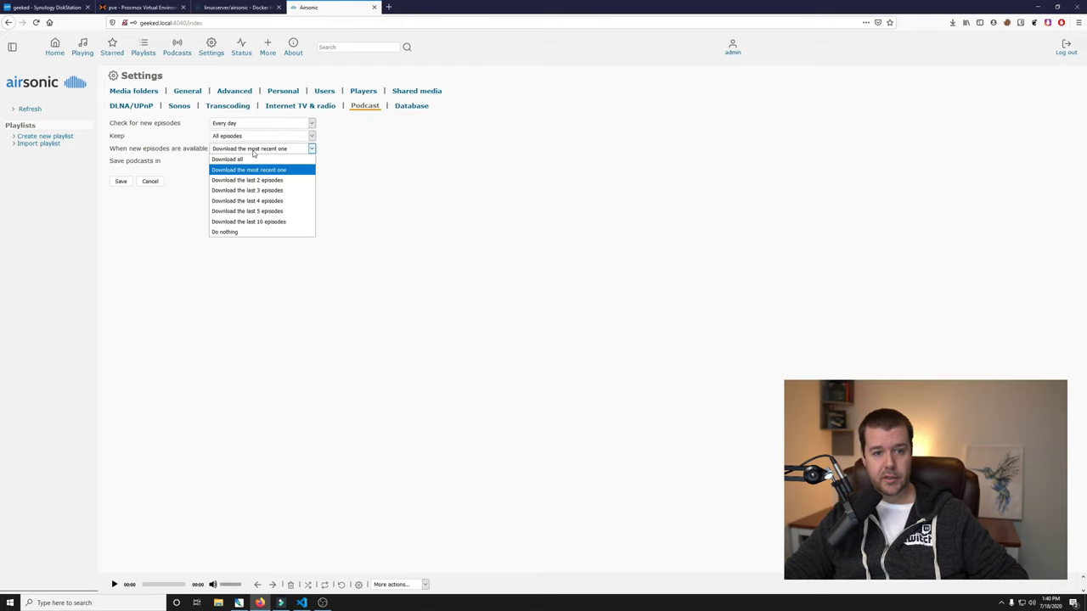
click(252, 152)
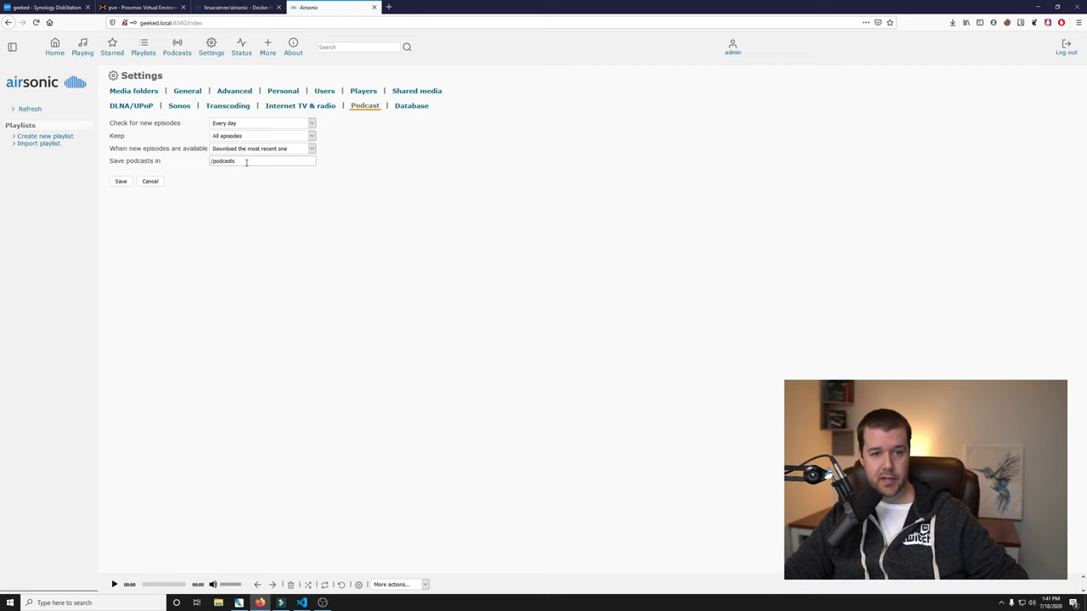
click(68, 7)
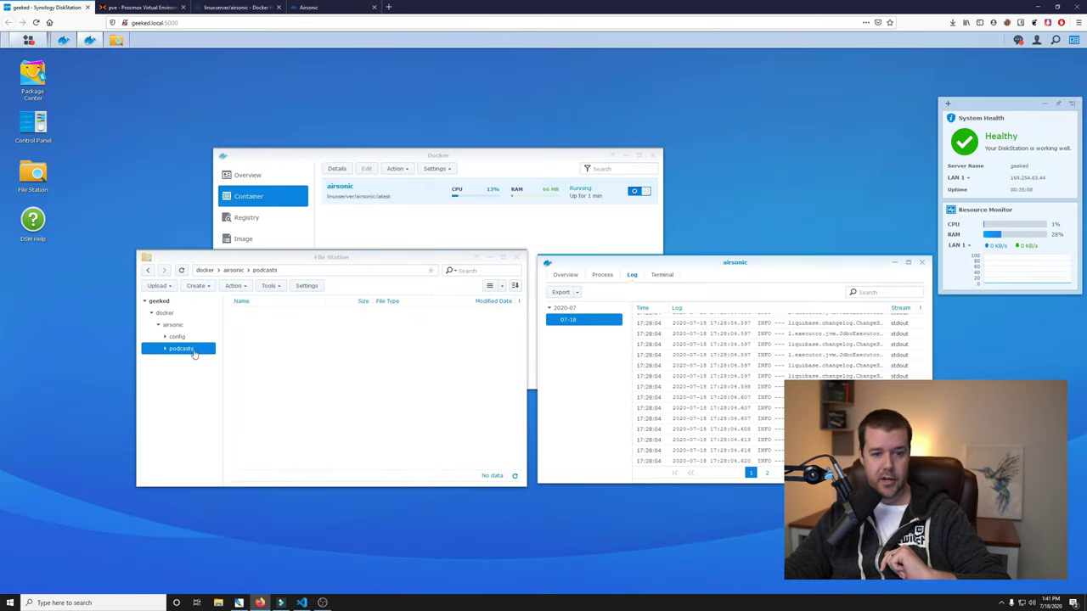
click(306, 8)
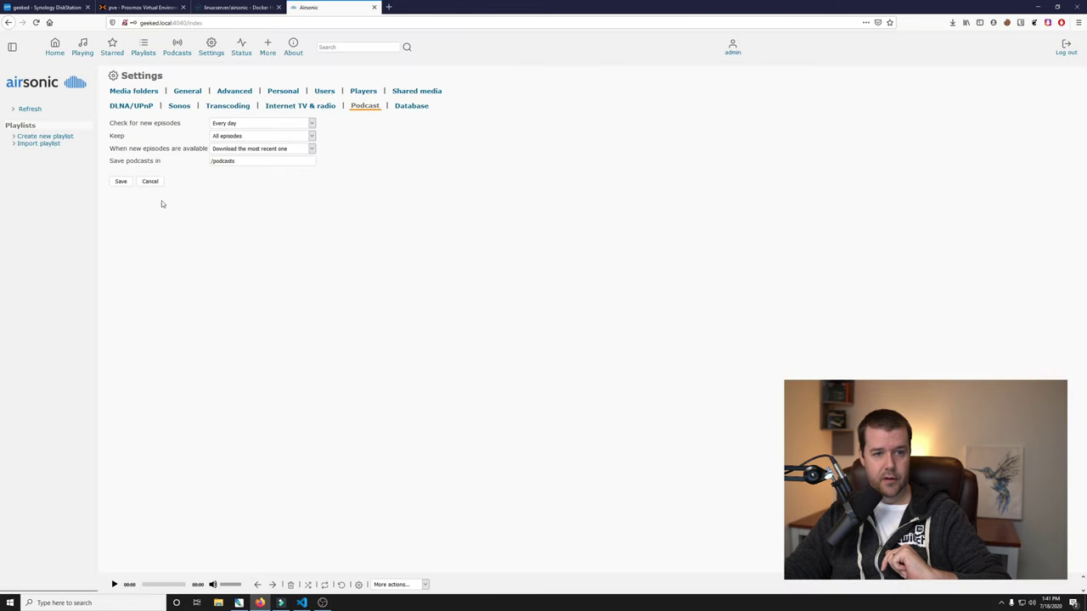
click(122, 182)
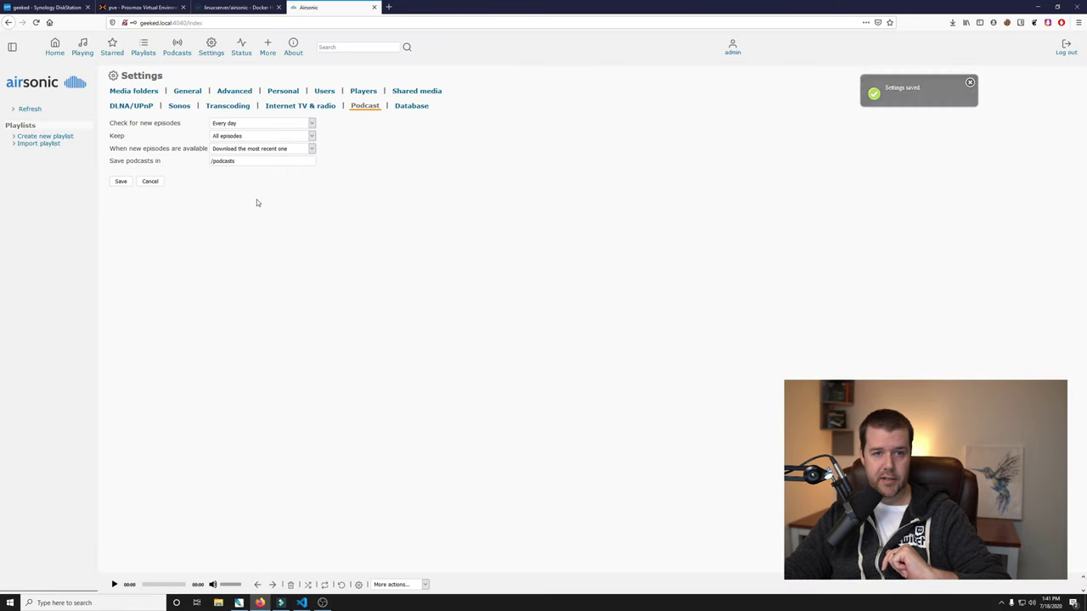
Open the Self-Hosted show's RSS feed and copy its address.
click(185, 54)
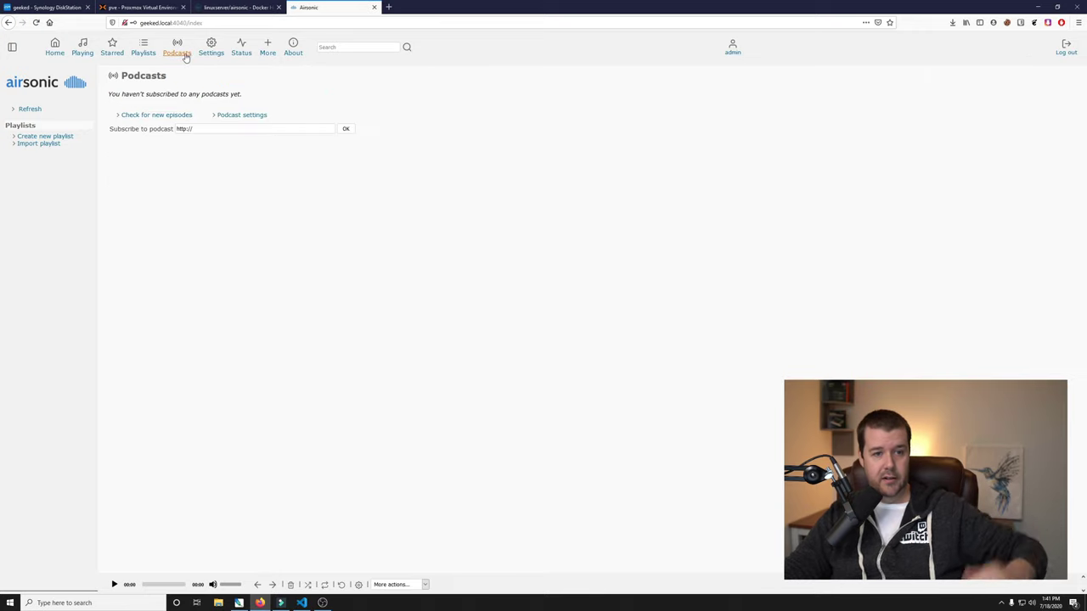
click(204, 129)
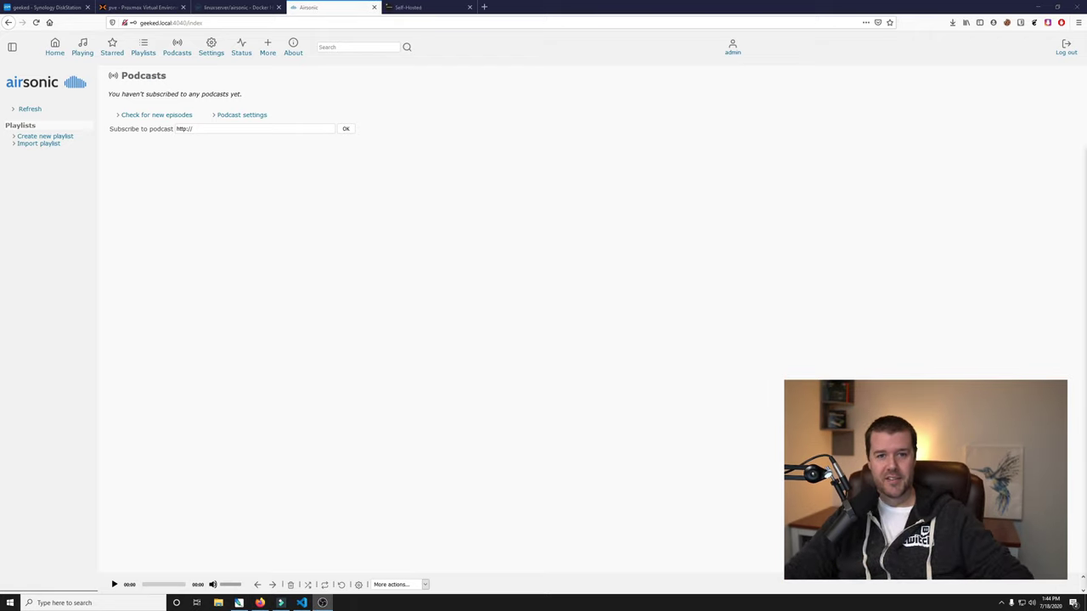
click(399, 7)
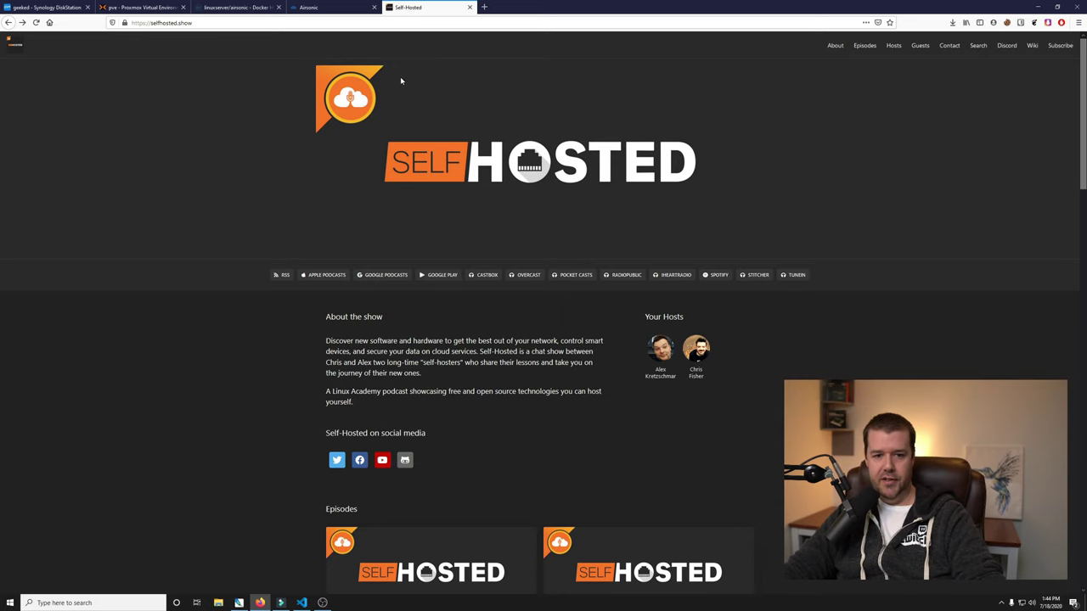
click(282, 274)
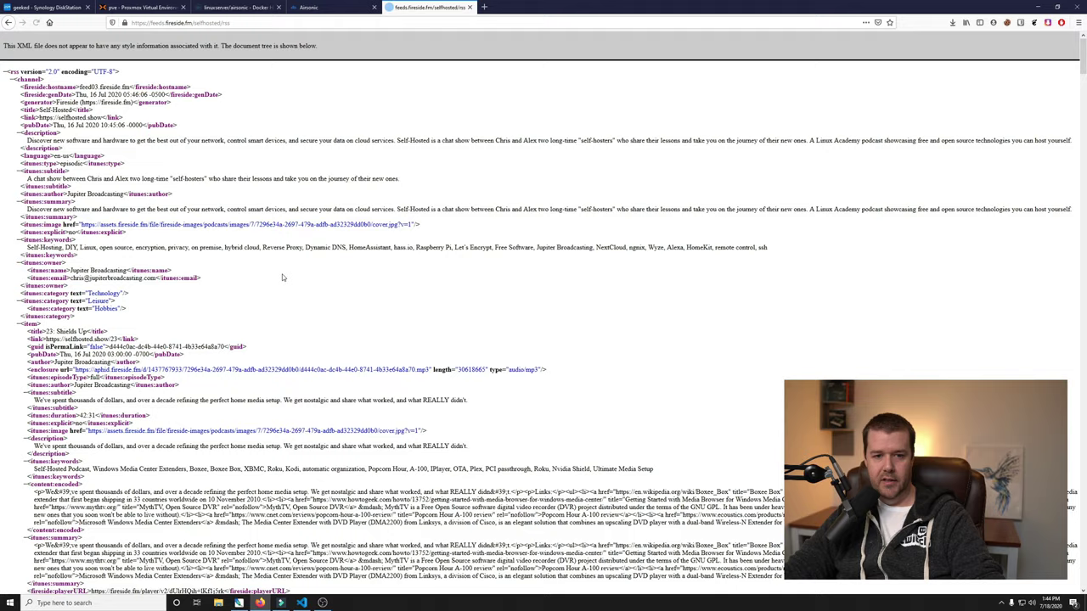
click(234, 22)
key(ctrl+c)
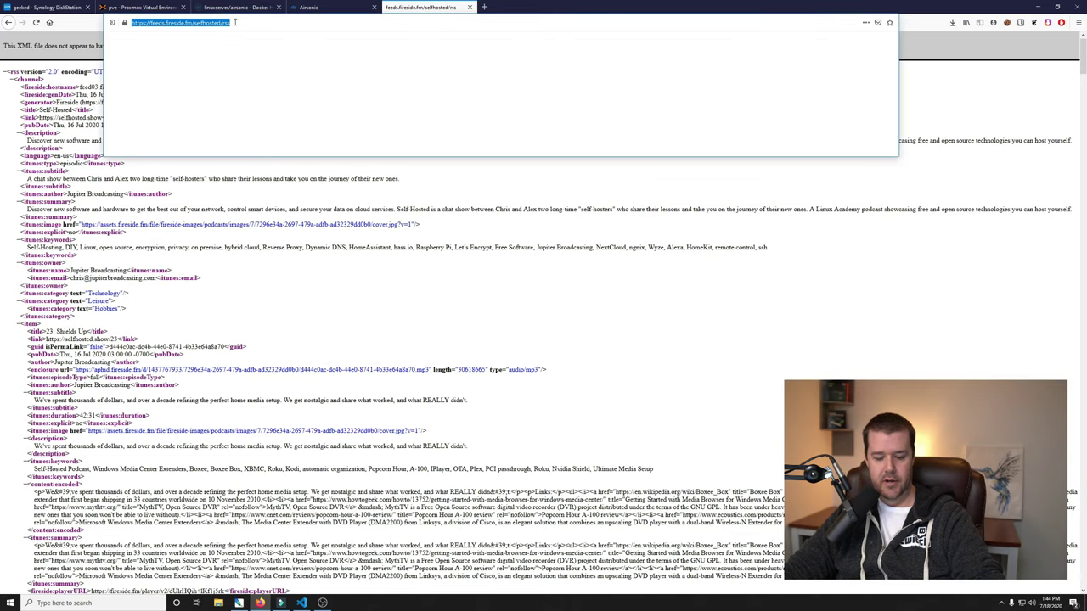
click(311, 6)
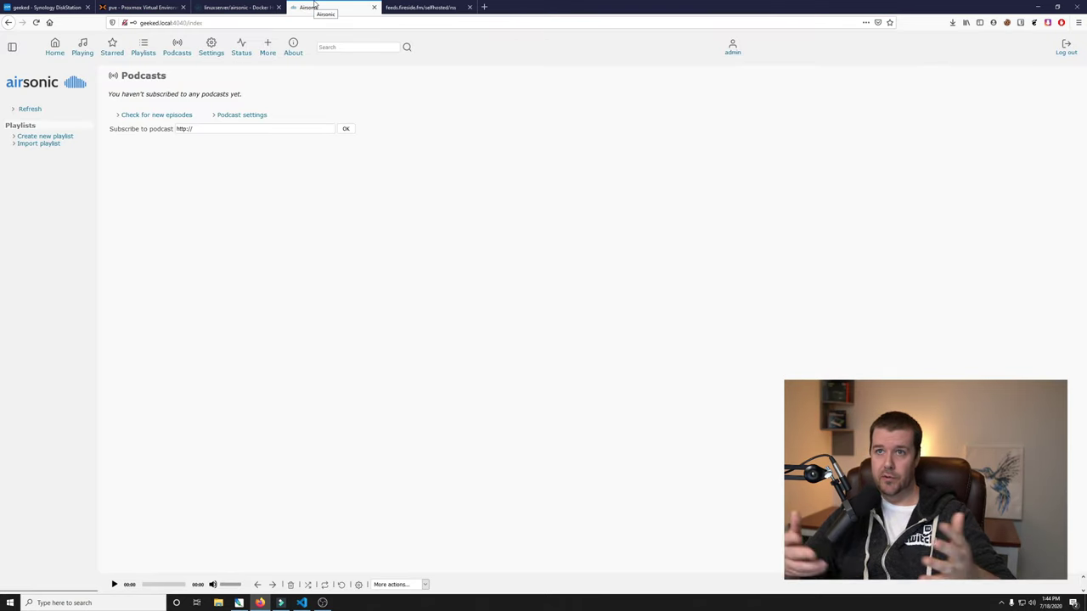
click(209, 129)
triple_click(184, 129)
key(ctrl+v)
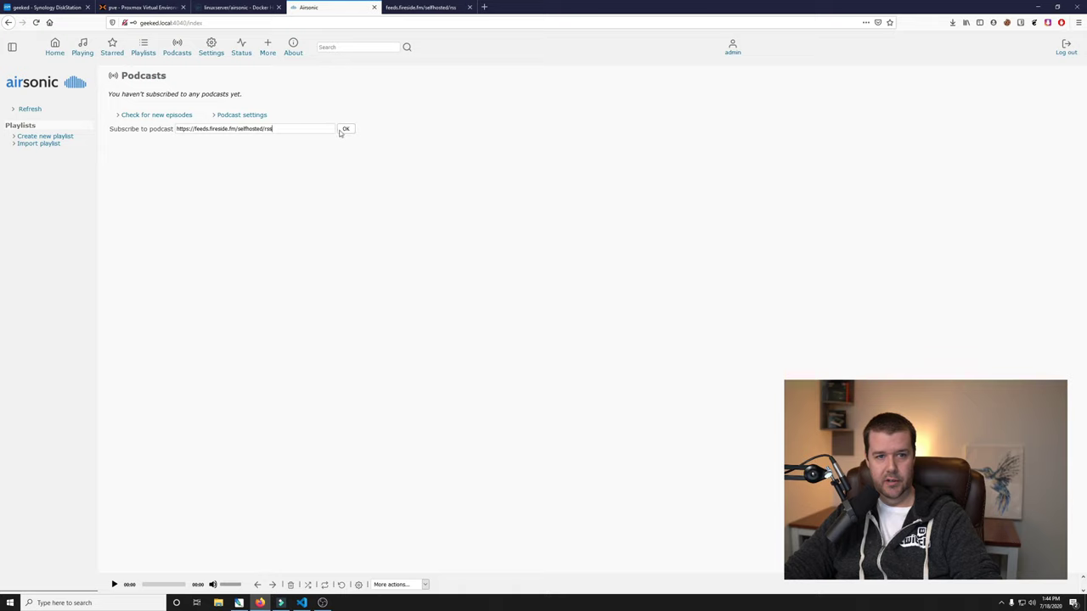
click(343, 129)
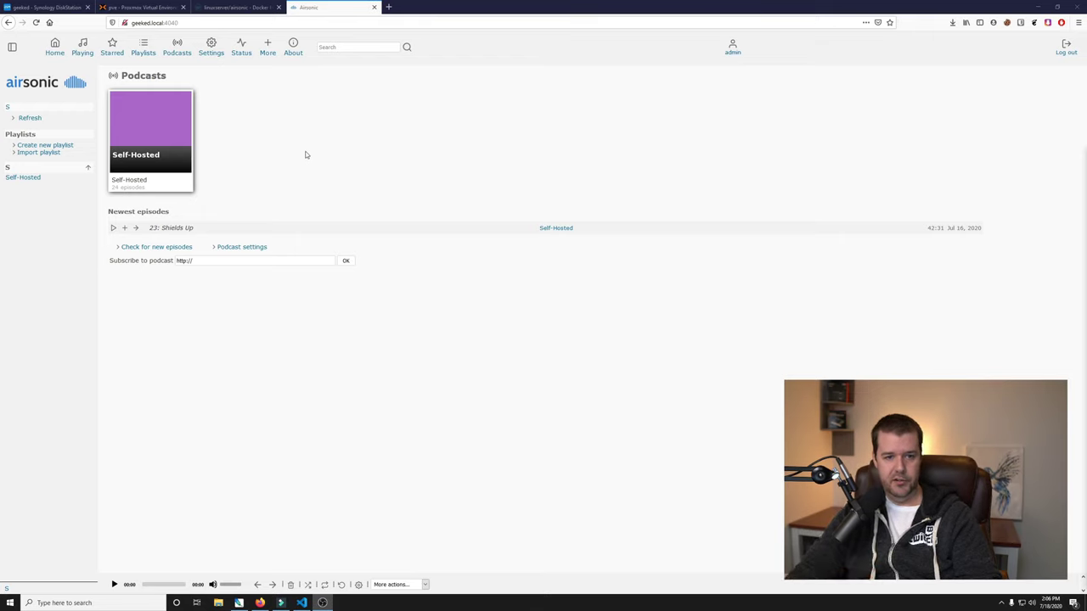
Download Self-Hosted episodes 21 down to 10 and refresh to track progress.
click(166, 134)
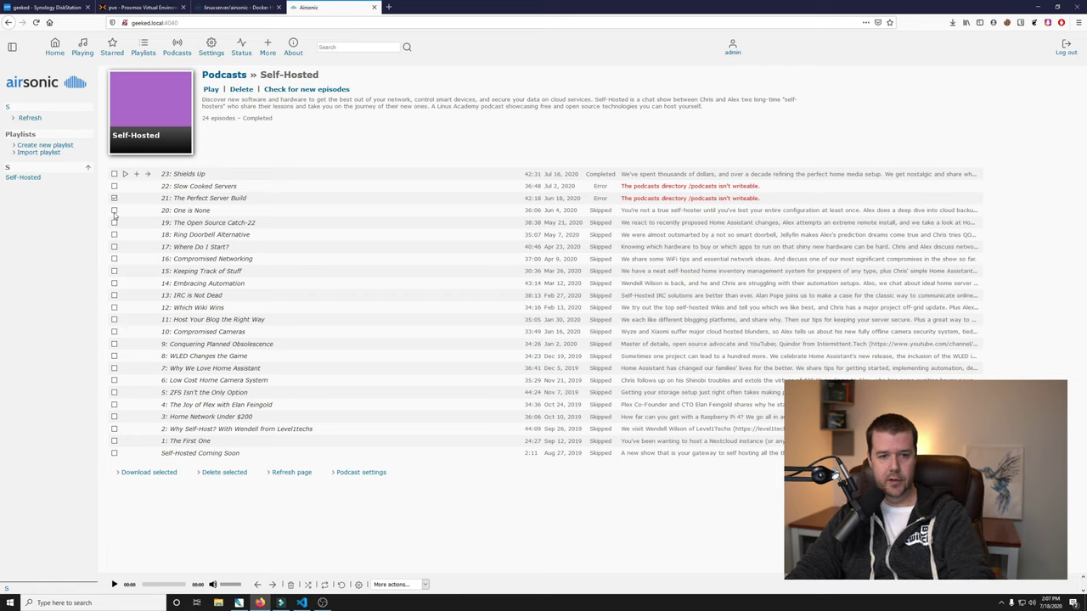
click(153, 472)
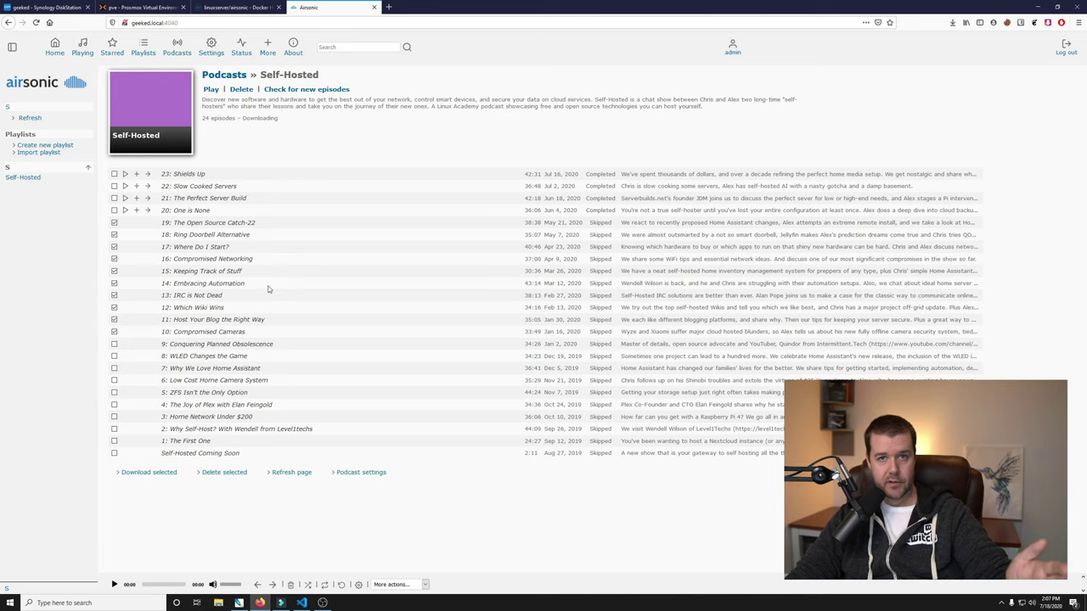
click(163, 475)
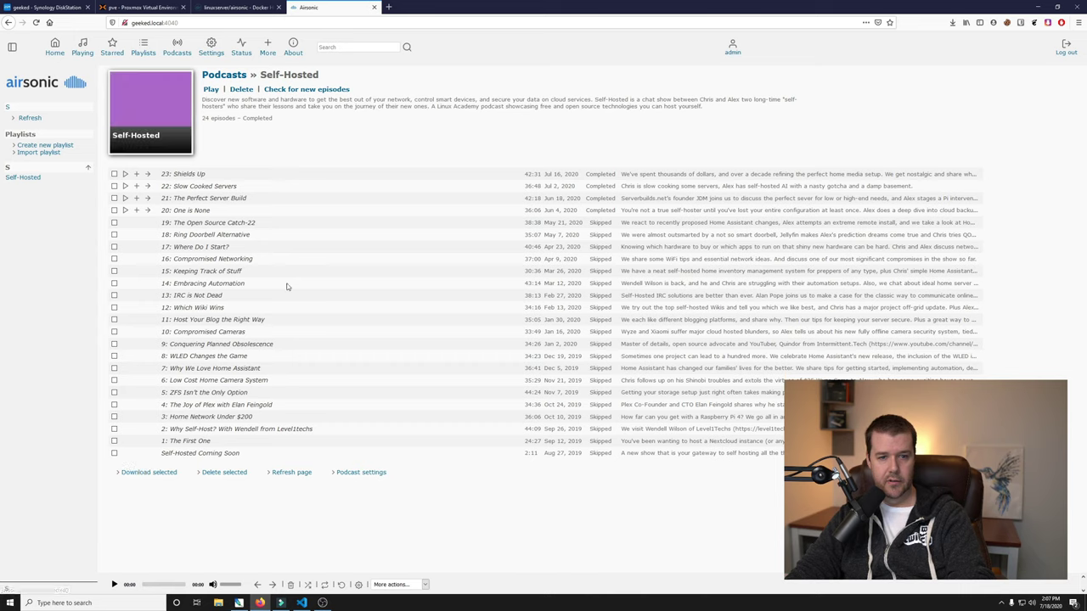
click(311, 90)
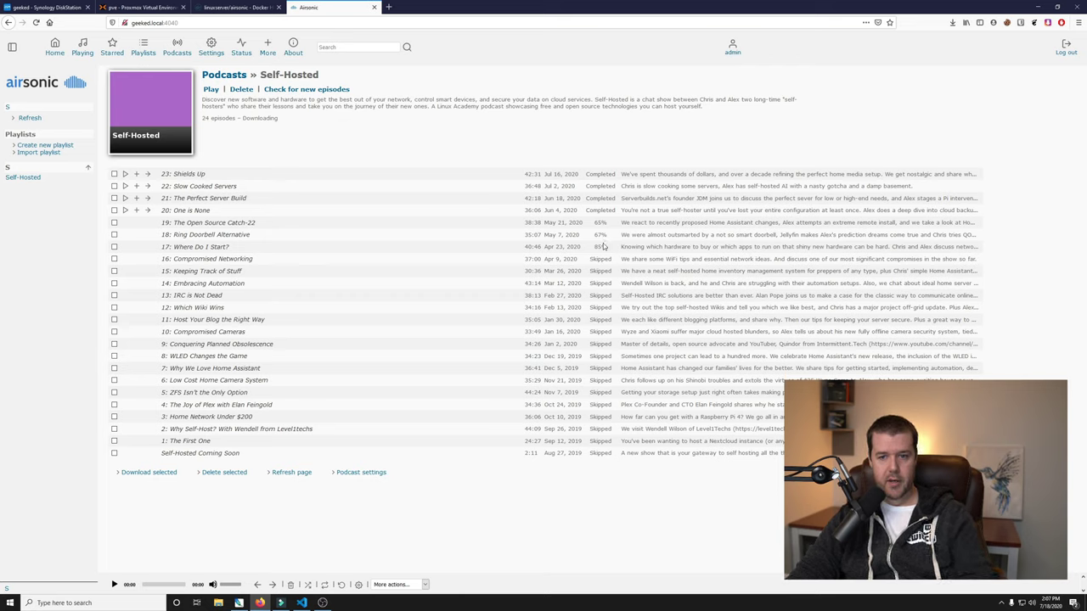
click(311, 94)
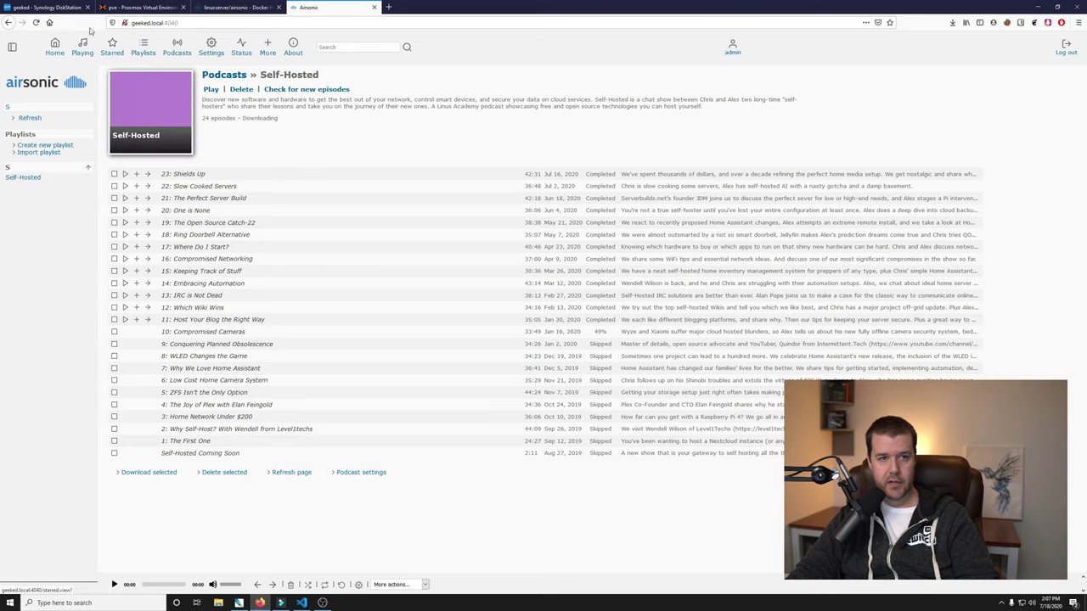
Open docker/airsonic/podcasts/Self-Hosted in File Station to see the downloaded MP3s.
click(50, 8)
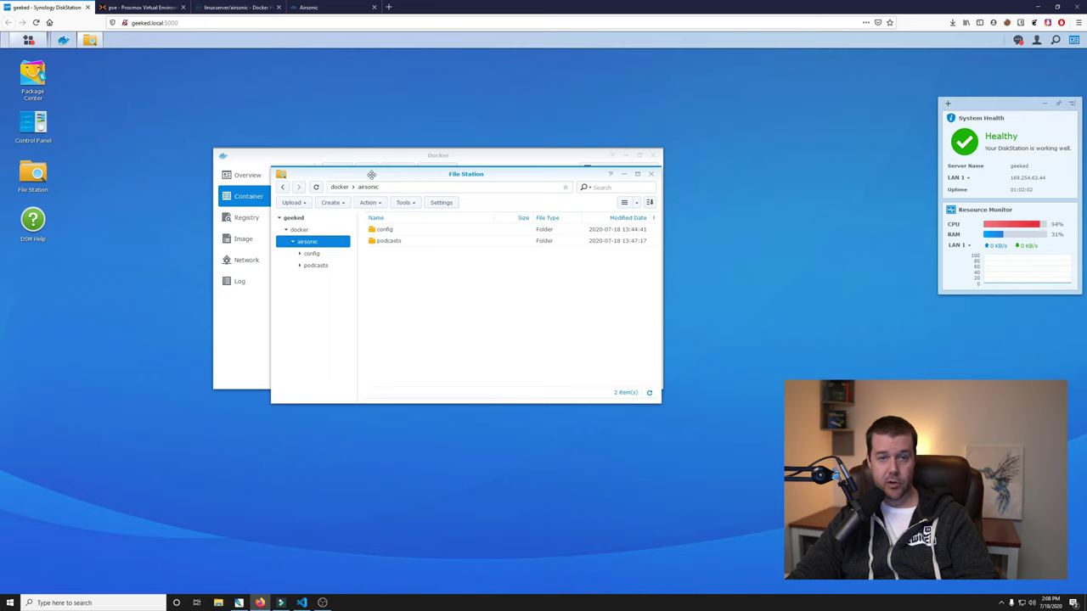
mouse_move(1002, 227)
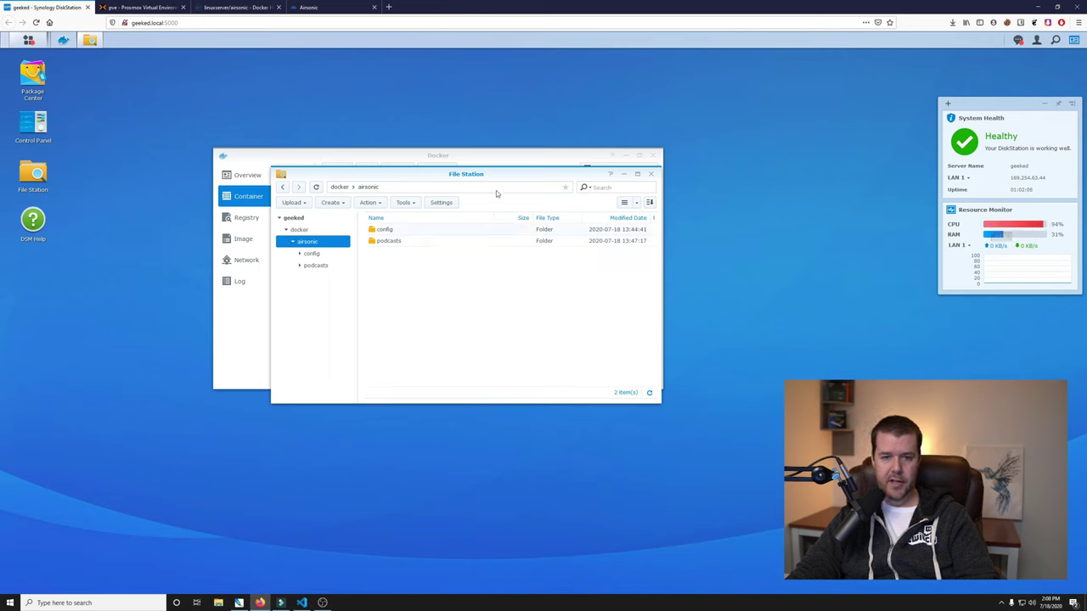
drag(497, 172, 498, 183)
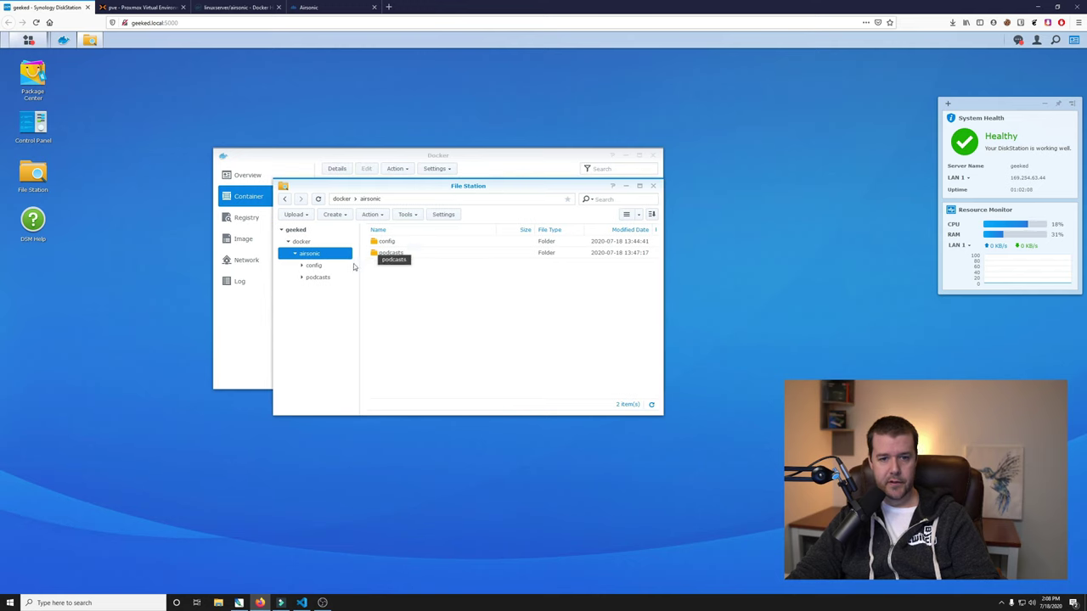
click(318, 278)
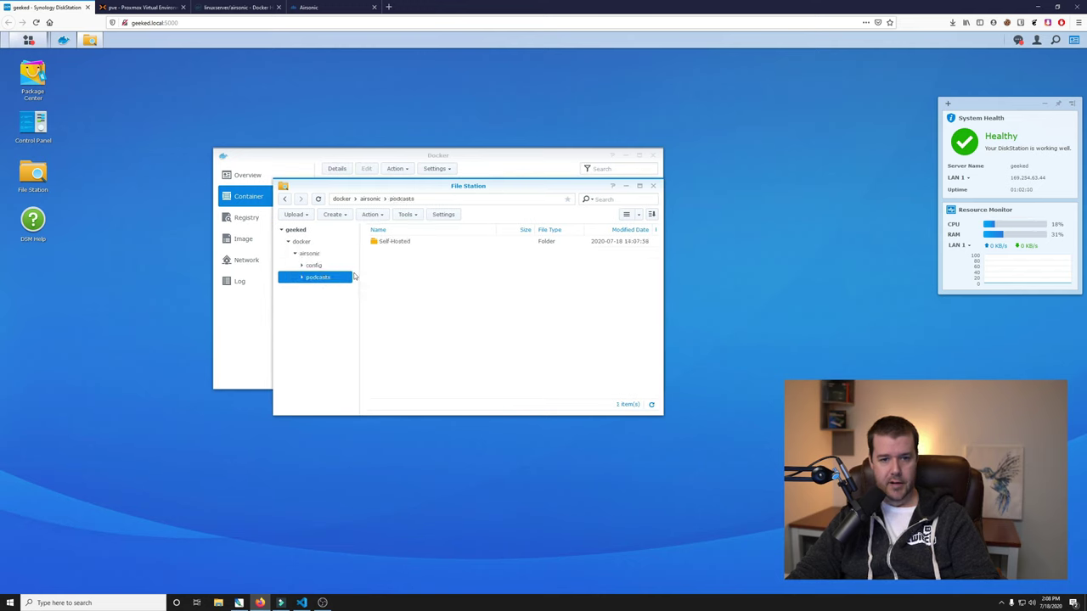
double_click(401, 243)
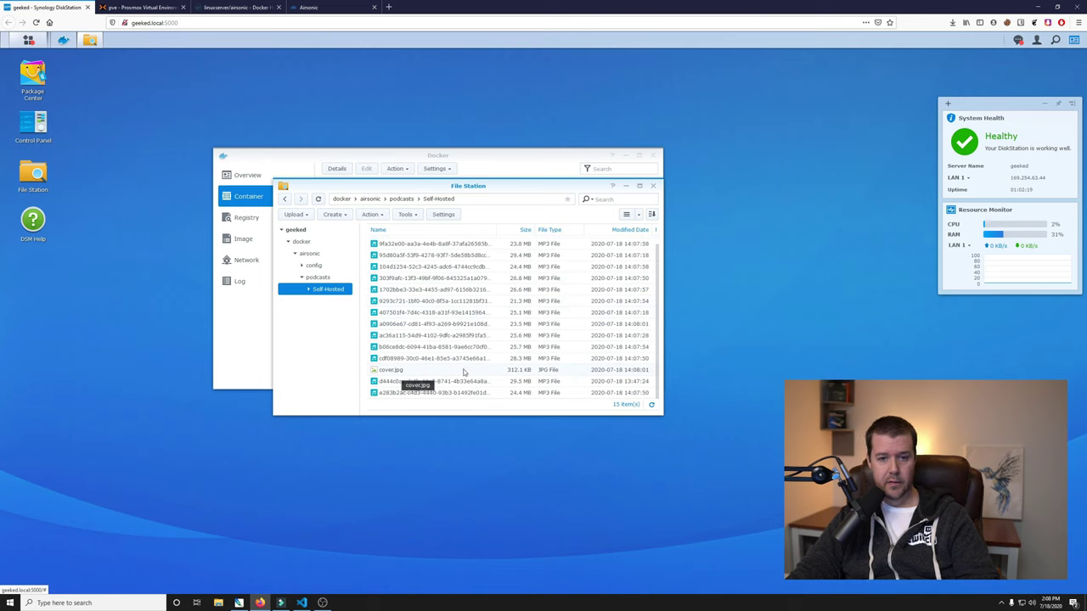
Preview cover.jpg at full size, then return to the Airsonic podcast page.
double_click(399, 373)
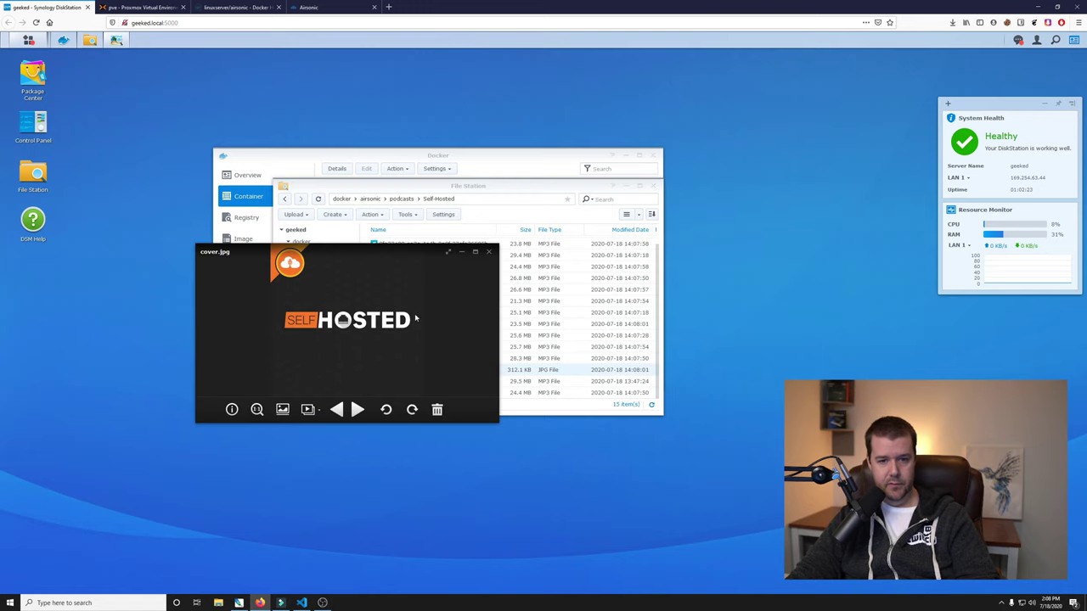
click(470, 253)
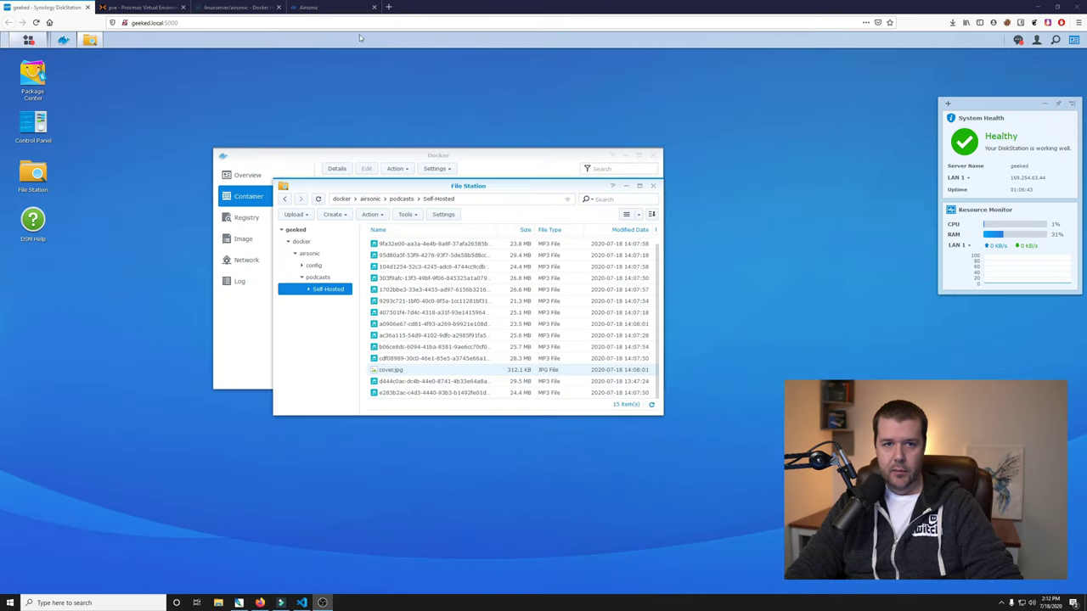
click(344, 7)
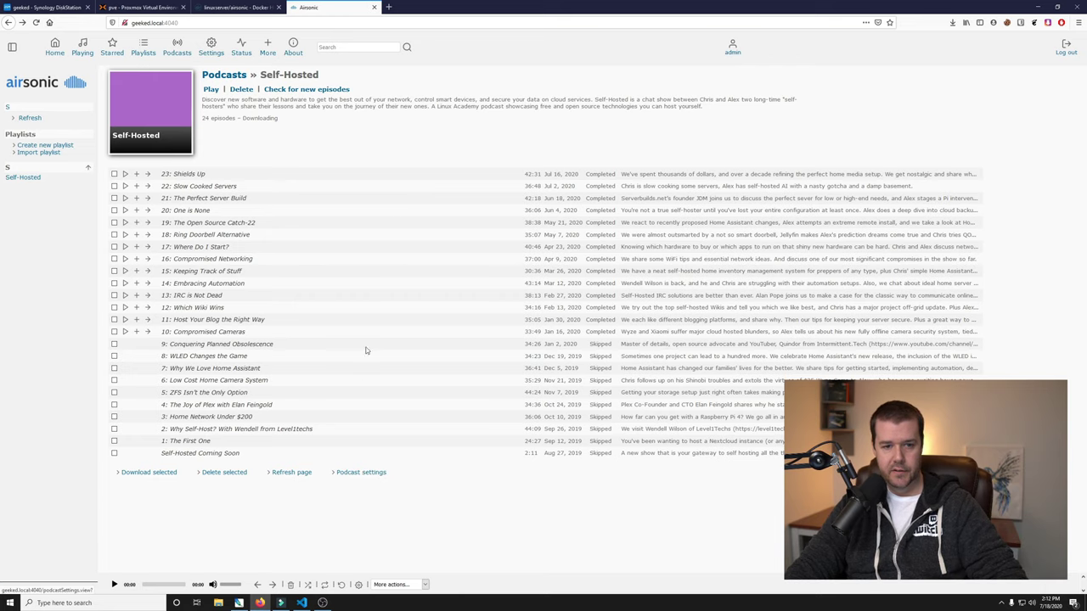
Show the 'When new episodes are available' options in Airsonic's podcast settings.
click(377, 473)
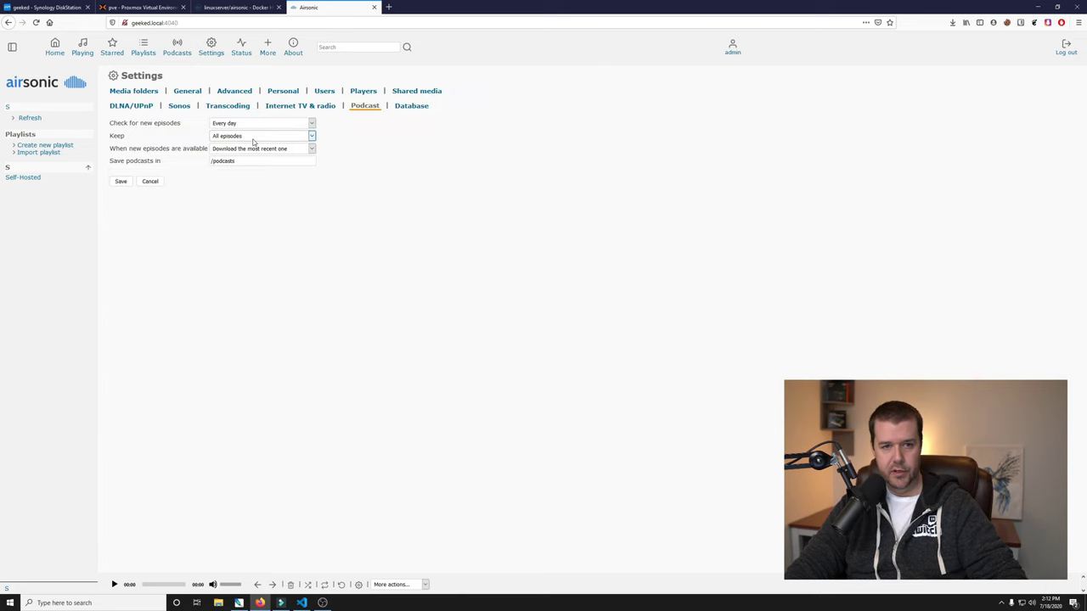
click(255, 149)
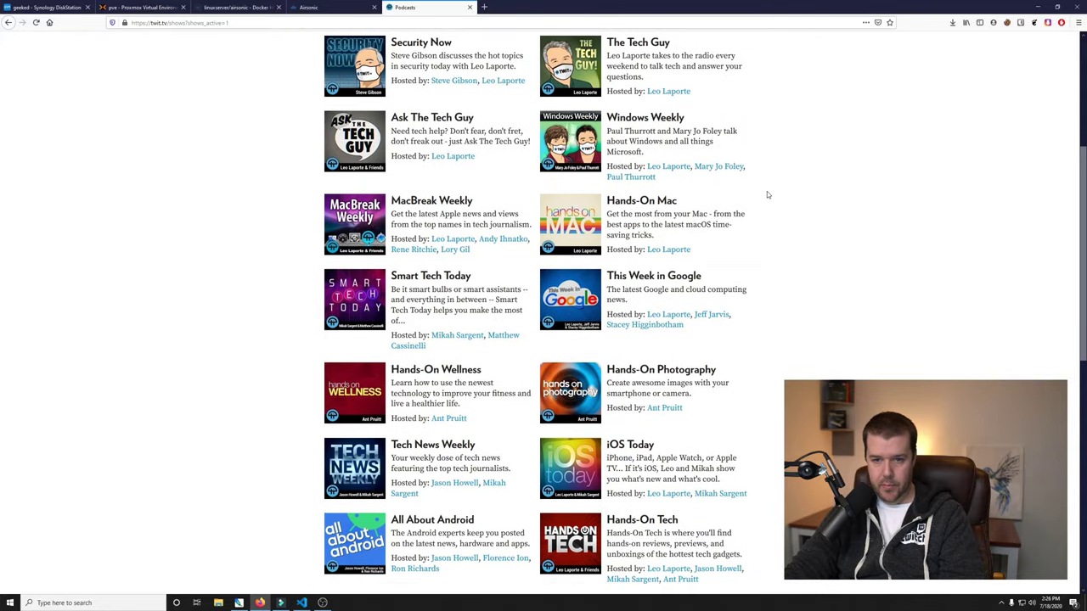
scroll(767, 194, down, 3)
scroll(766, 191, down, 3)
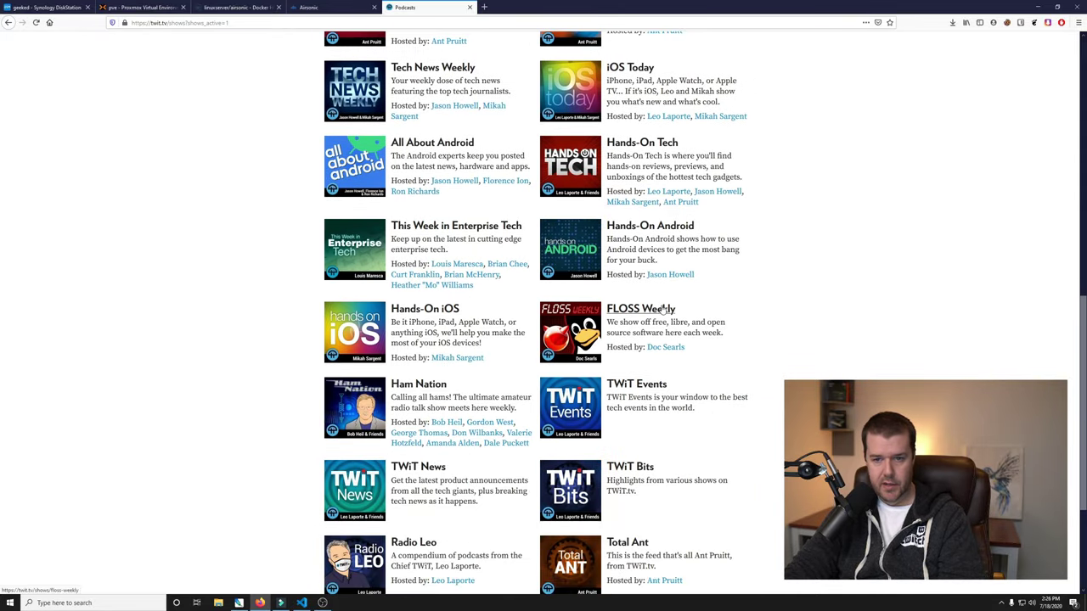
scroll(731, 289, down, 4)
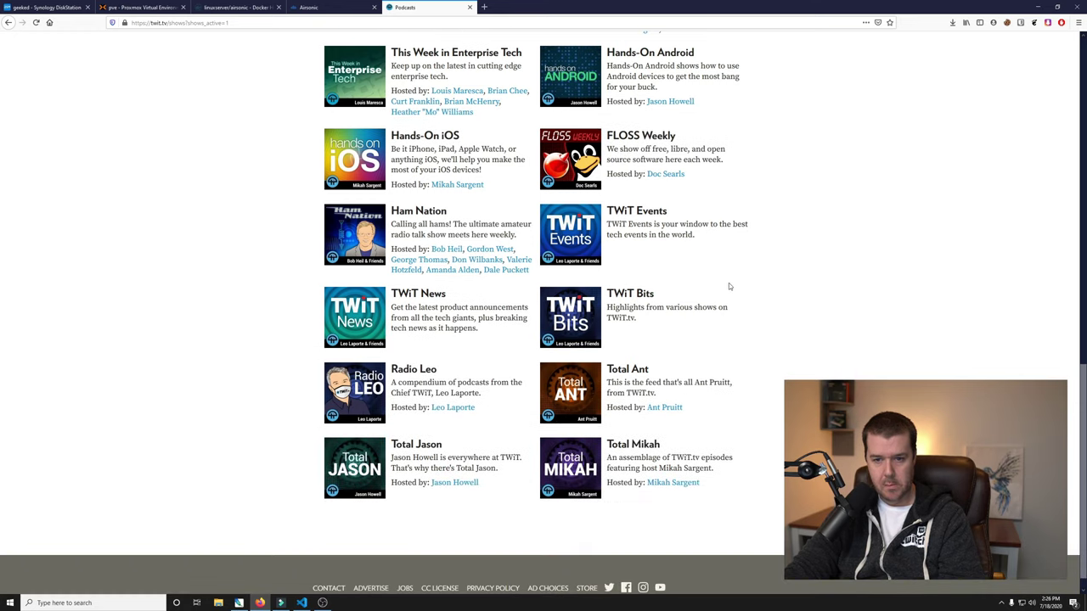
click(641, 295)
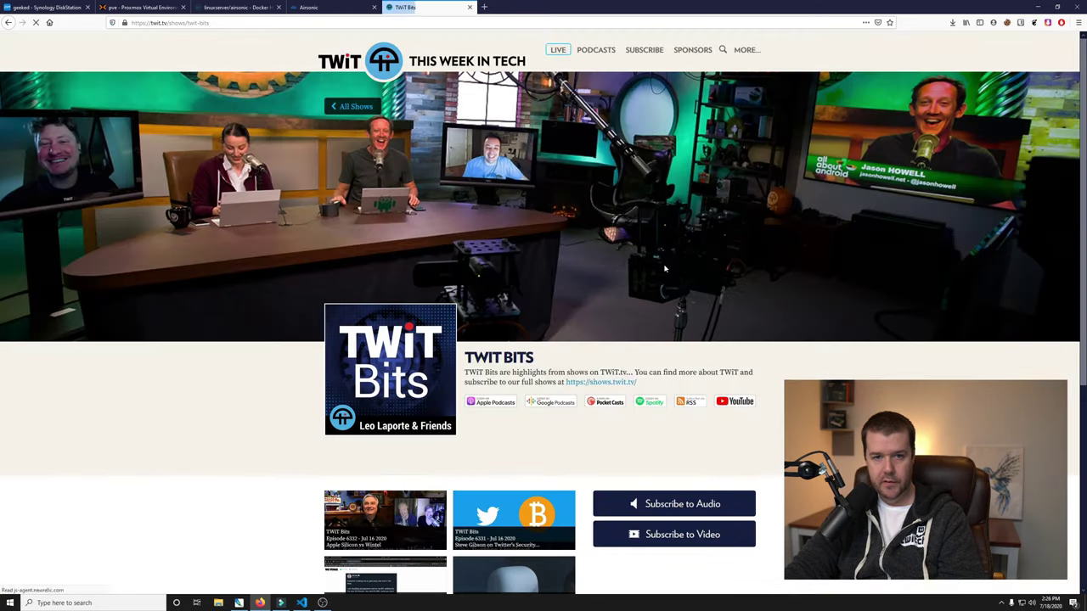
click(688, 403)
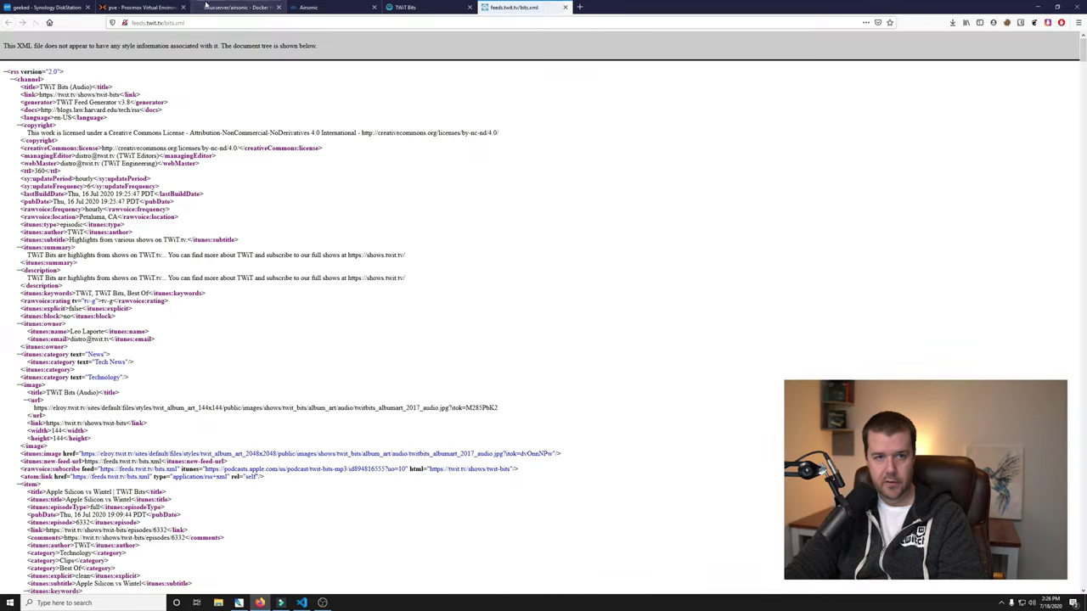
click(200, 24)
key(ctrl+c)
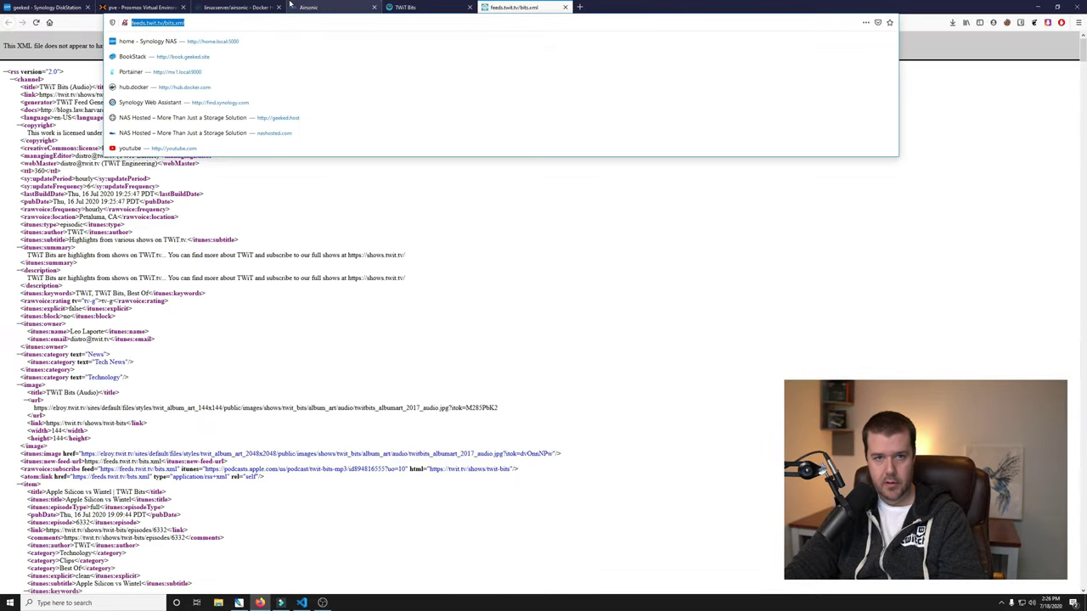
click(316, 7)
click(221, 369)
key(ctrl+a)
key(ctrl+v)
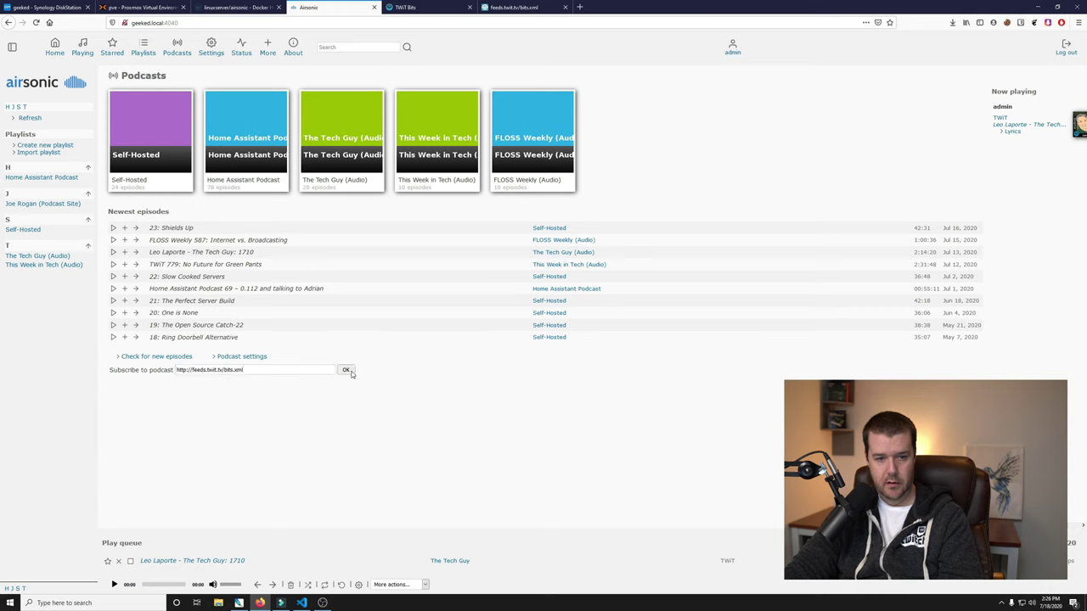
Subscribe to the TWiT Bits feed and check its 30 episodes, with the newest downloaded.
click(345, 369)
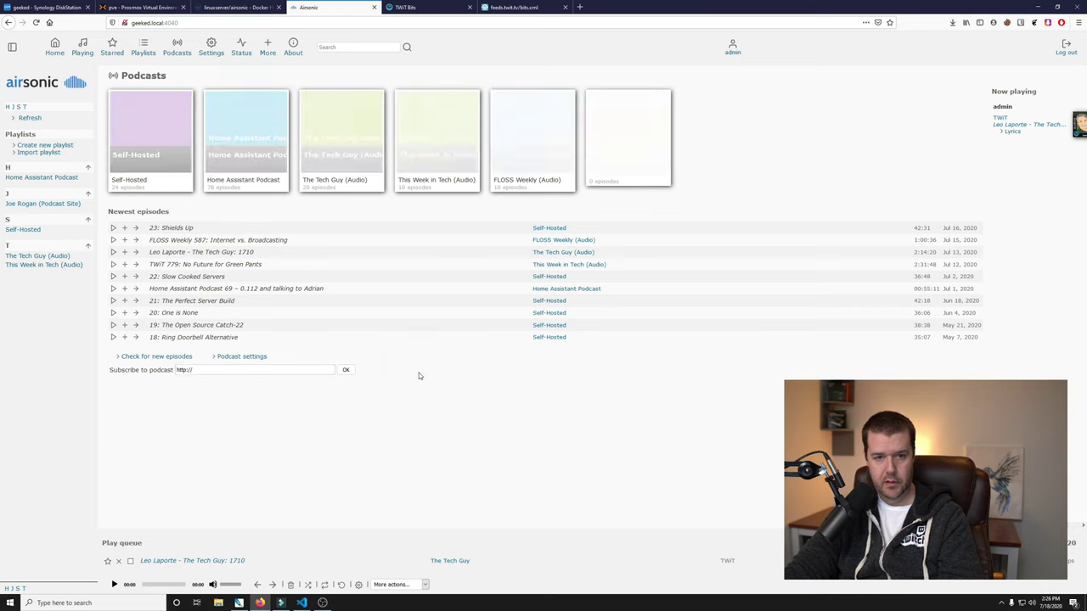
click(178, 49)
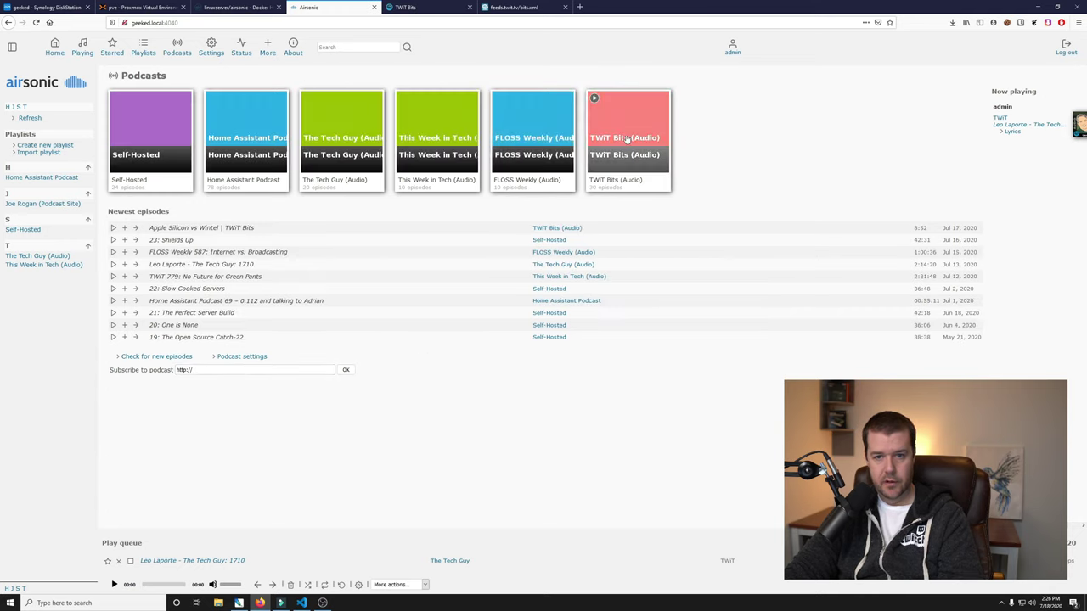
click(626, 138)
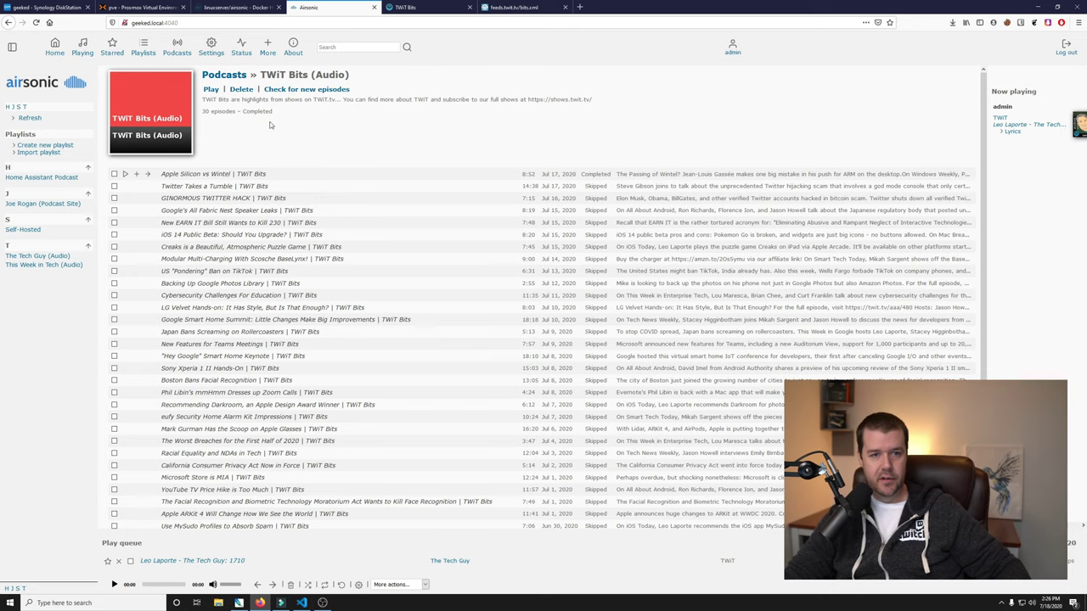
click(178, 52)
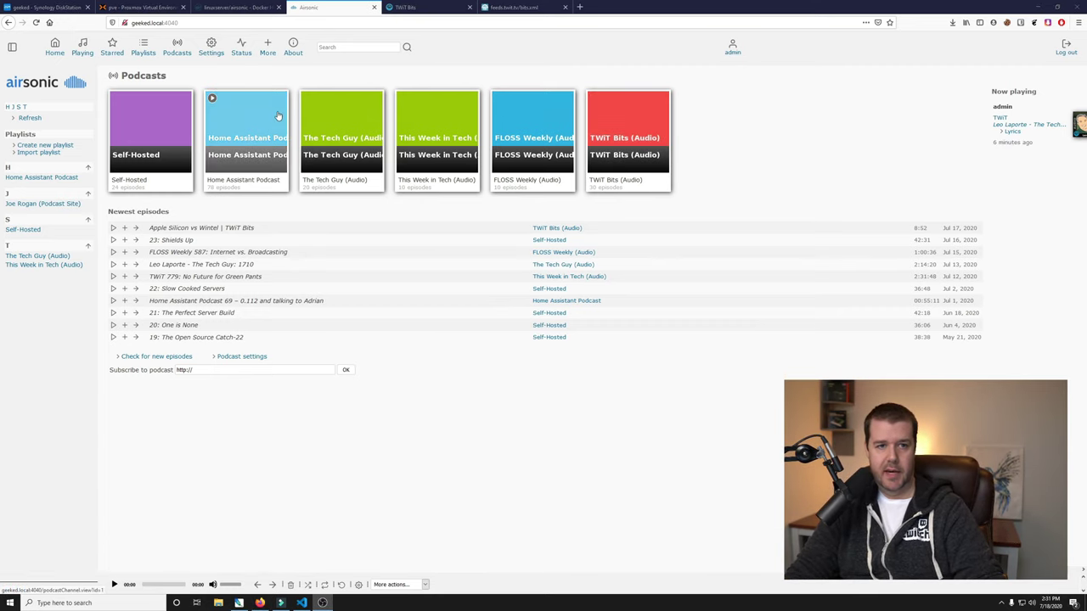
Reconnect to DSM and browse File Station to docker/airsonic/podcasts, showing seven podcast folders.
click(61, 7)
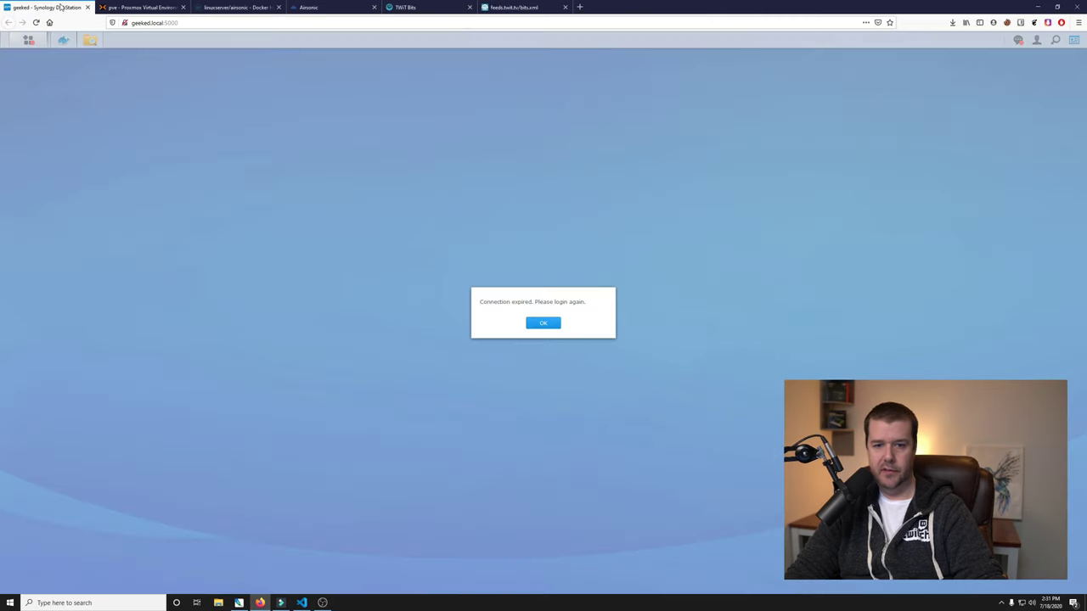
click(554, 323)
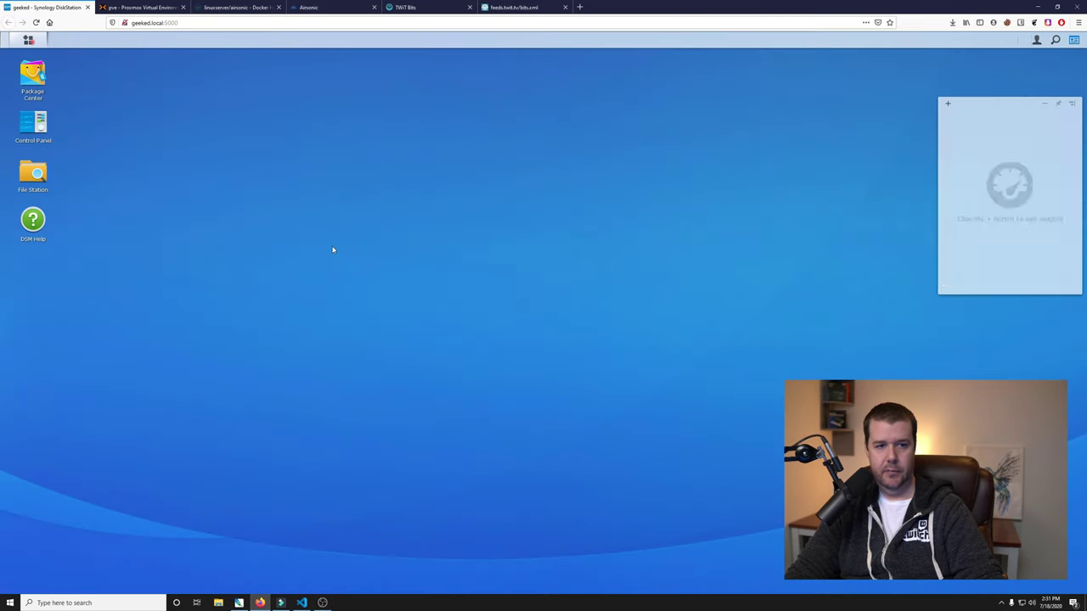
click(34, 174)
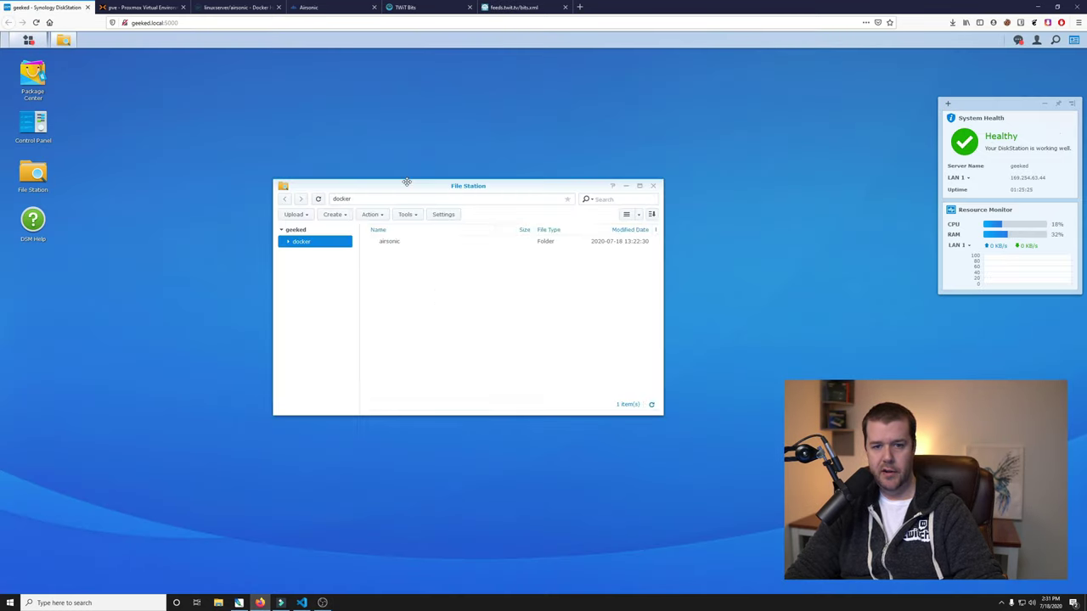
double_click(379, 244)
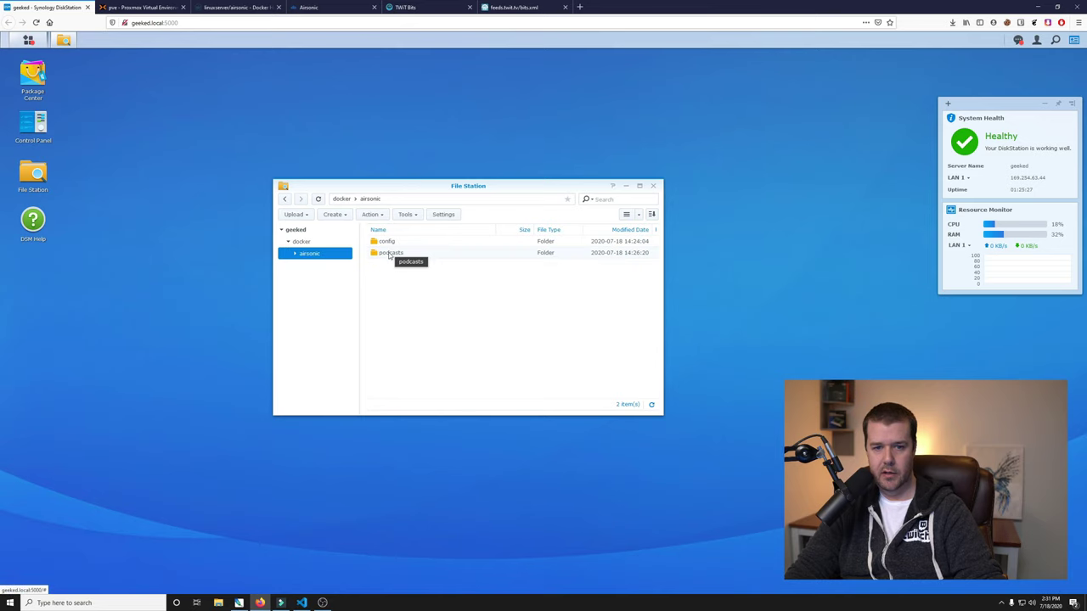
double_click(390, 253)
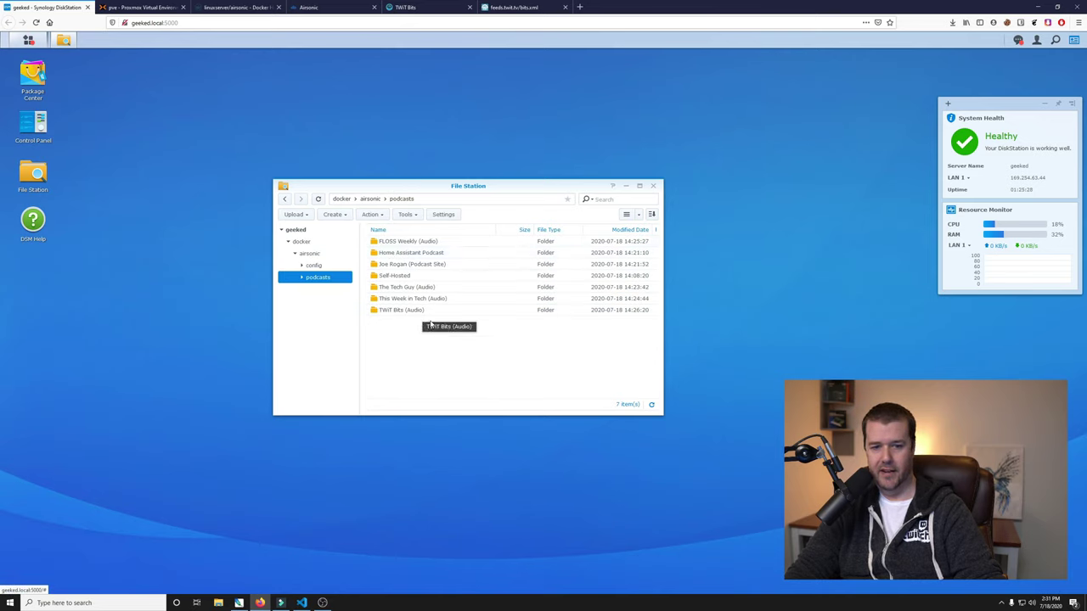